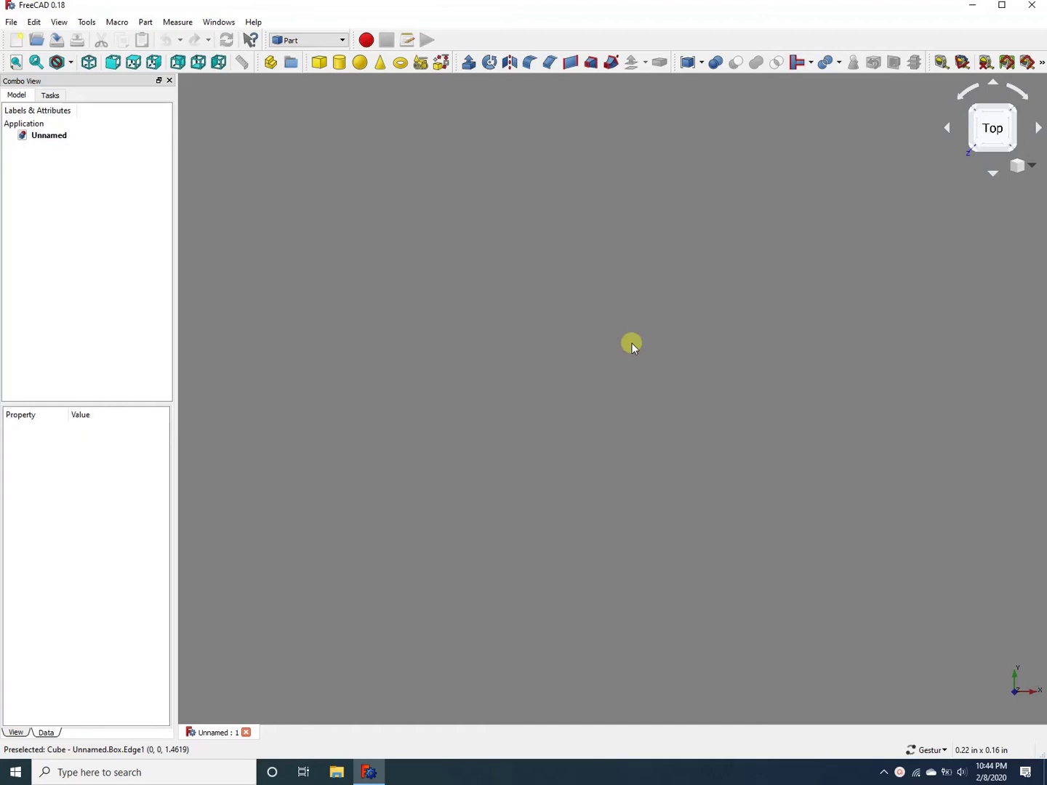
- Add a cube and set its Length to 1 in, Width to 2 in and Height to 3 in
click(318, 62)
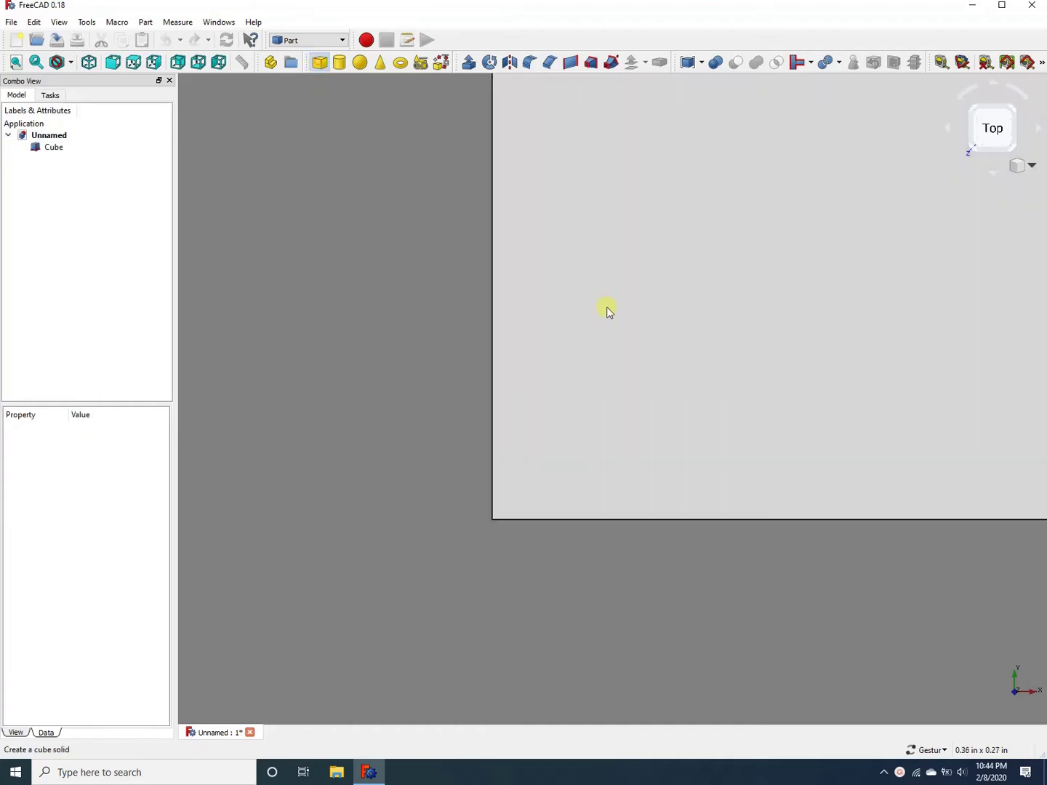
click(562, 427)
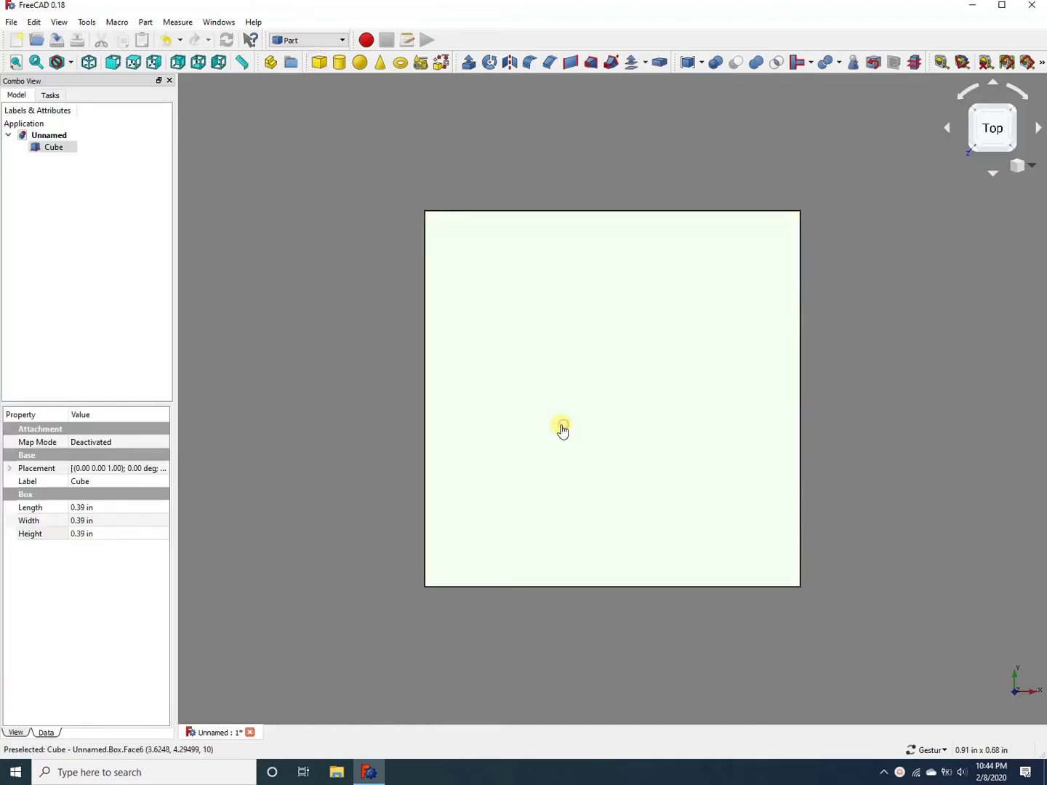
click(78, 508)
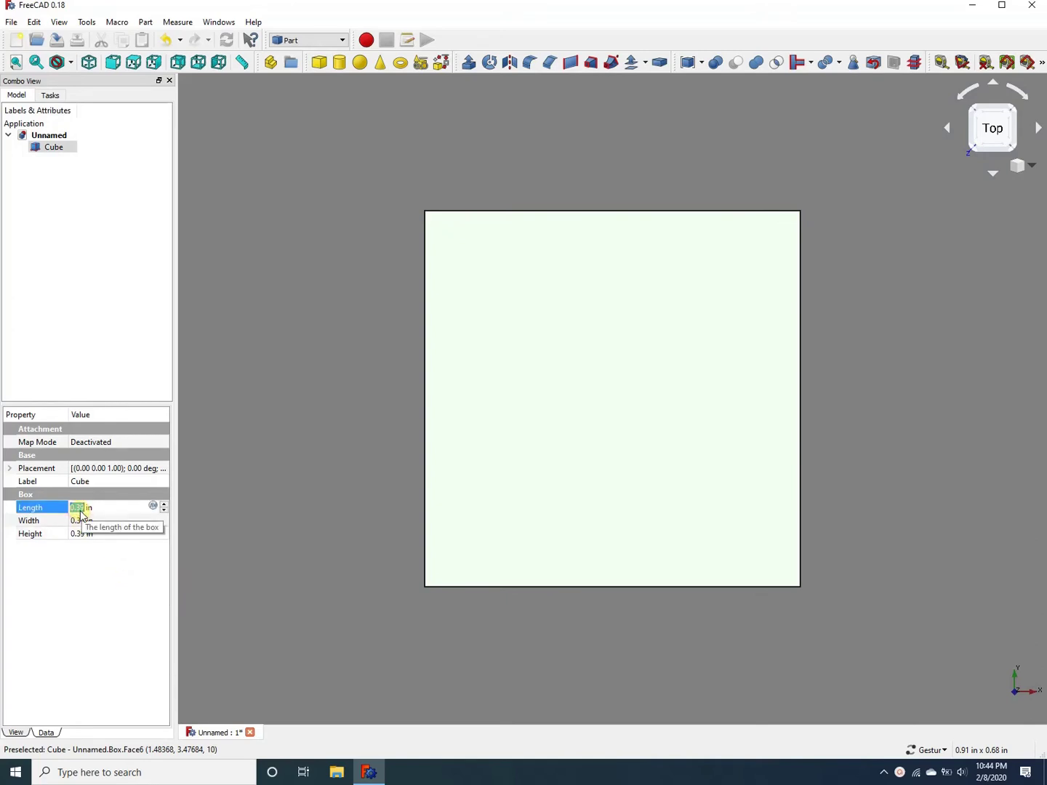
text(1)
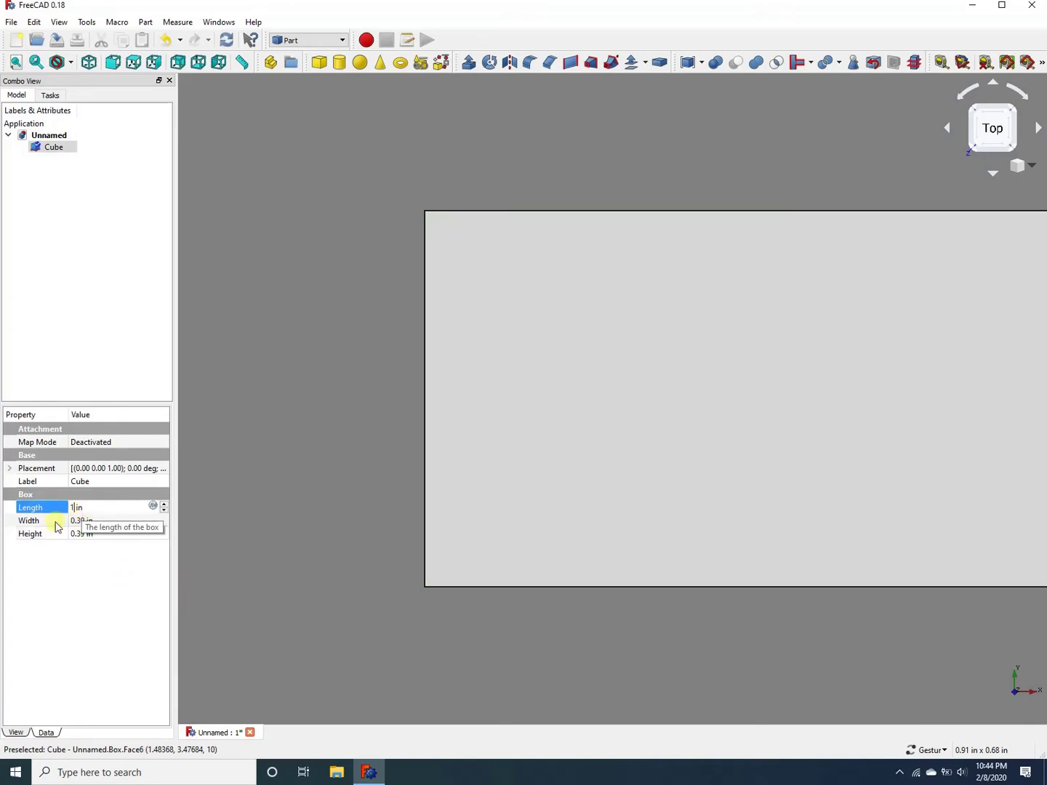
click(73, 519)
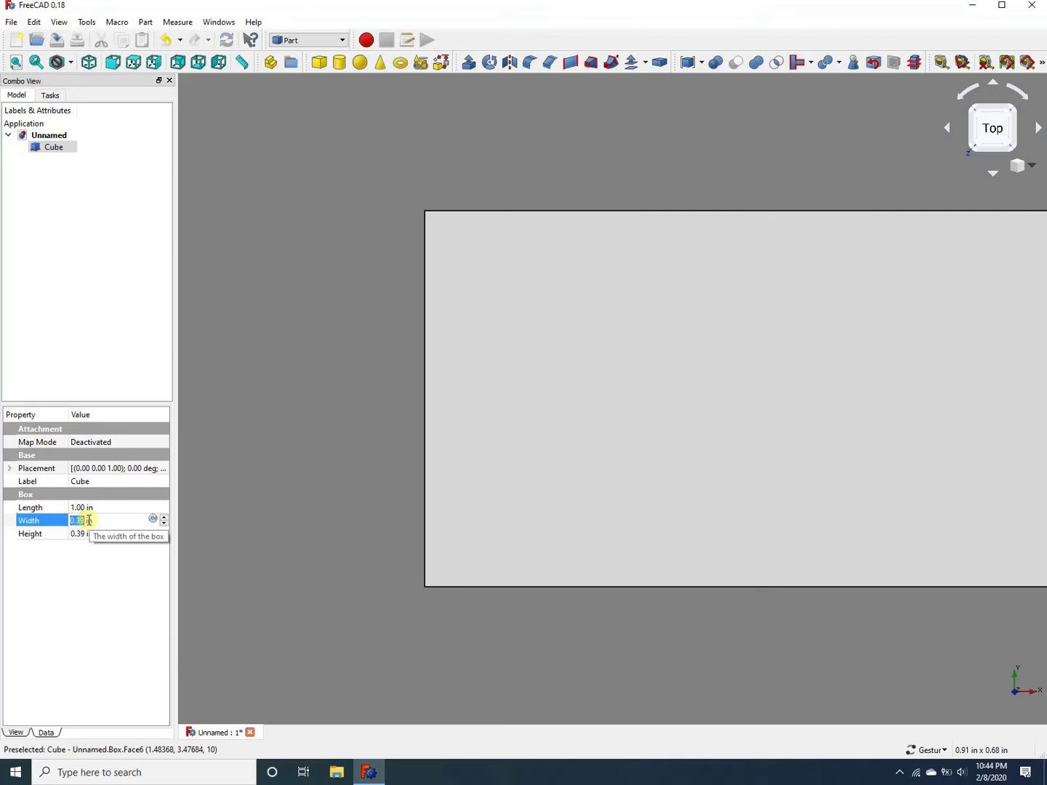
text(2)
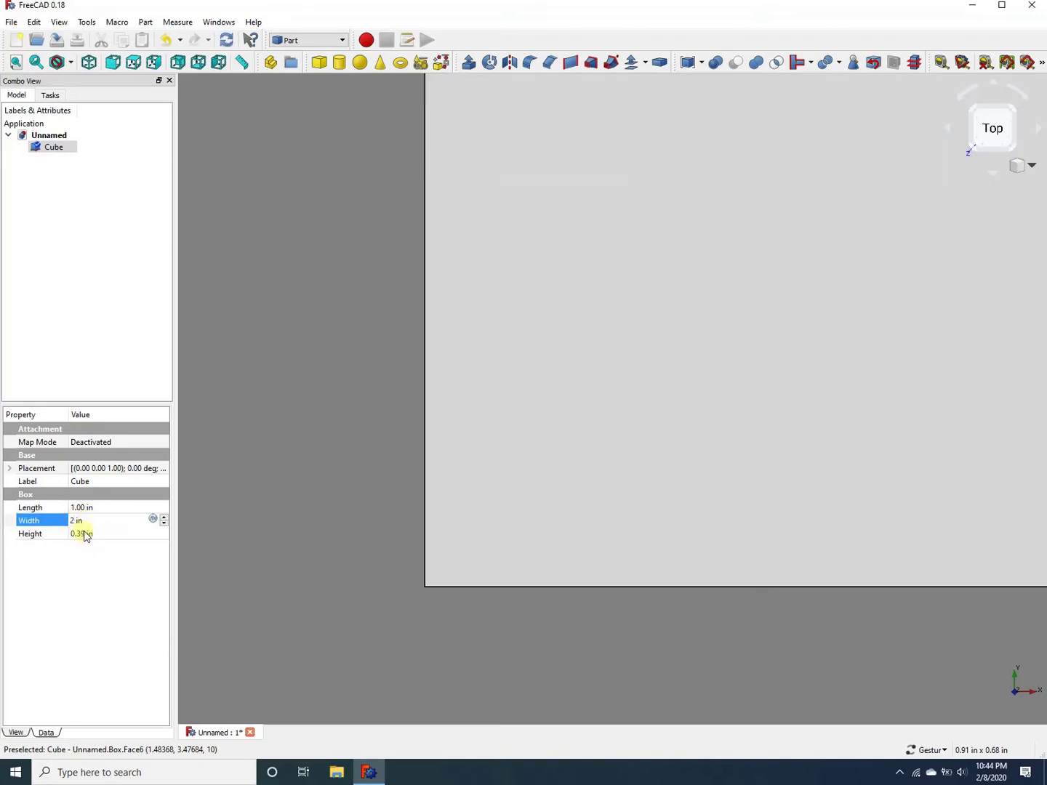
click(82, 534)
text(3)
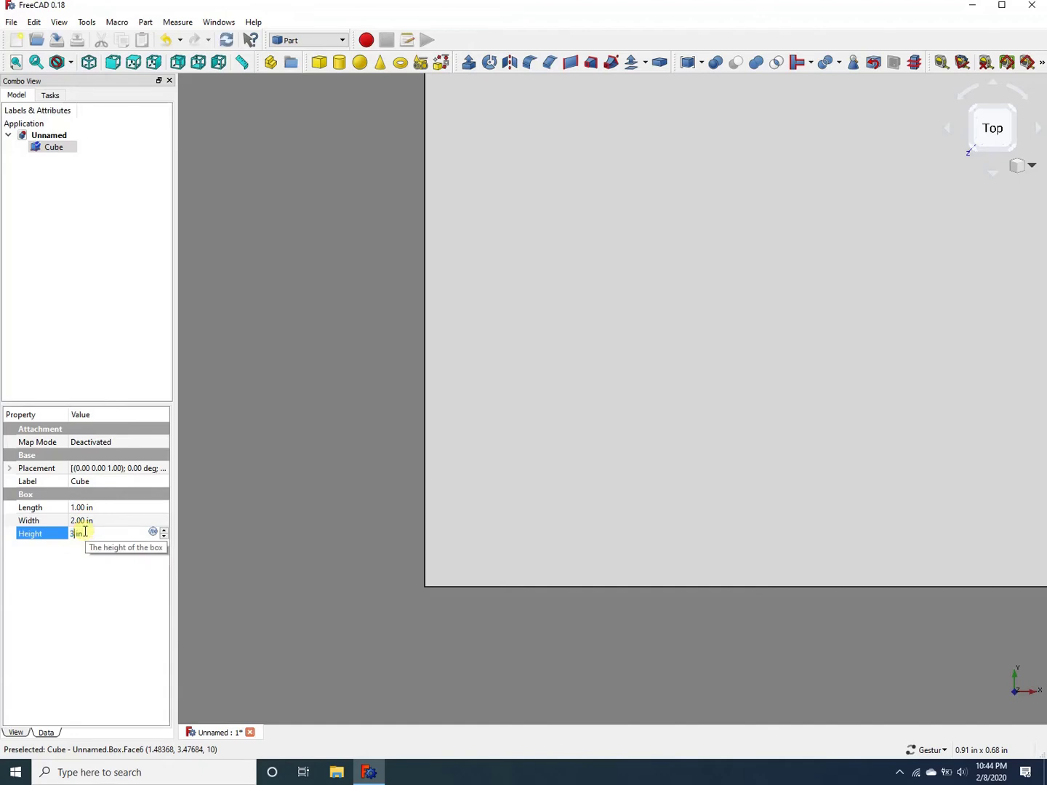
click(307, 552)
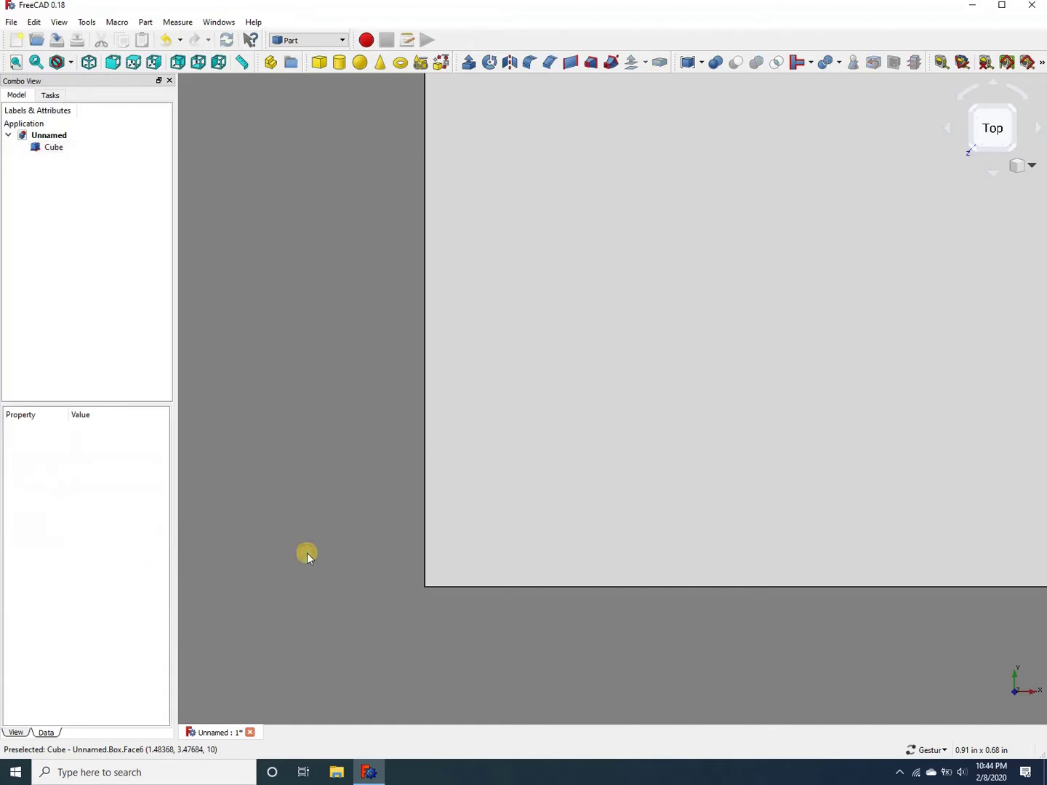
scroll(738, 383, up, 1)
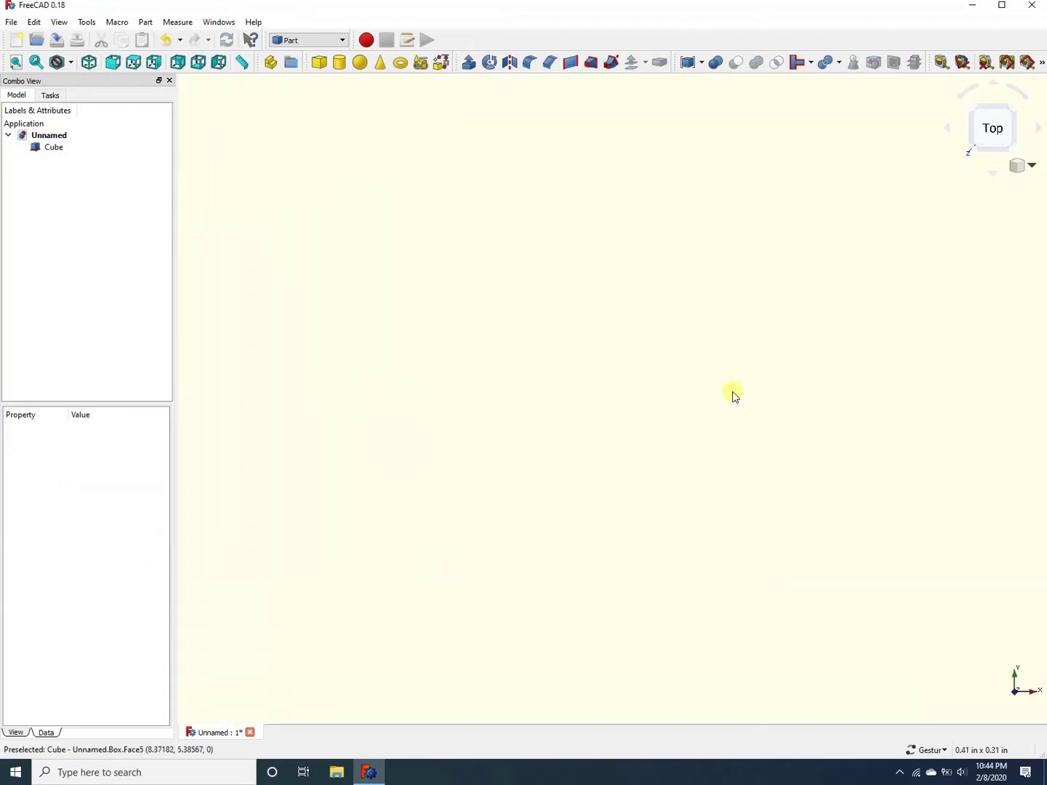
scroll(733, 395, down, 2)
scroll(736, 393, down, 2)
scroll(763, 358, down, 2)
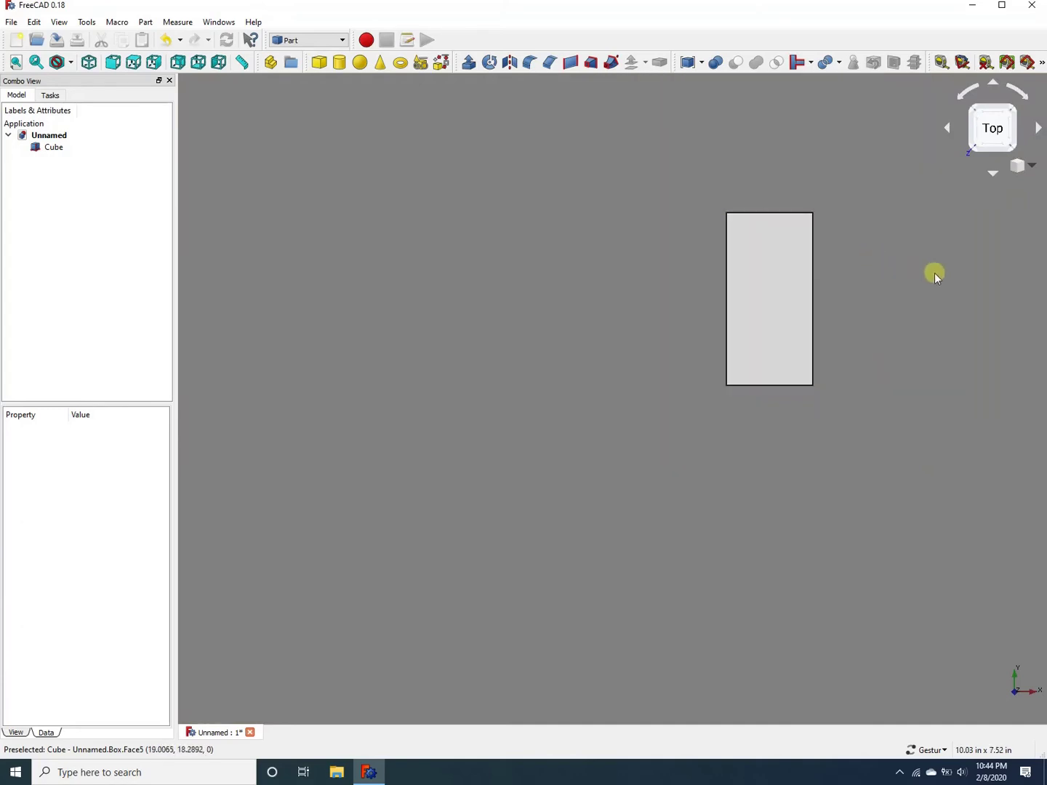
- Pan and orbit the view to show the 1×2×3 in box from a top-corner angle
mouse_move(934, 273)
right_down()
mouse_move(708, 372)
mouse_move(739, 362)
right_up()
mouse_move(426, 540)
mouse_down()
mouse_move(537, 518)
mouse_move(564, 529)
mouse_up()
drag(568, 202, 638, 201)
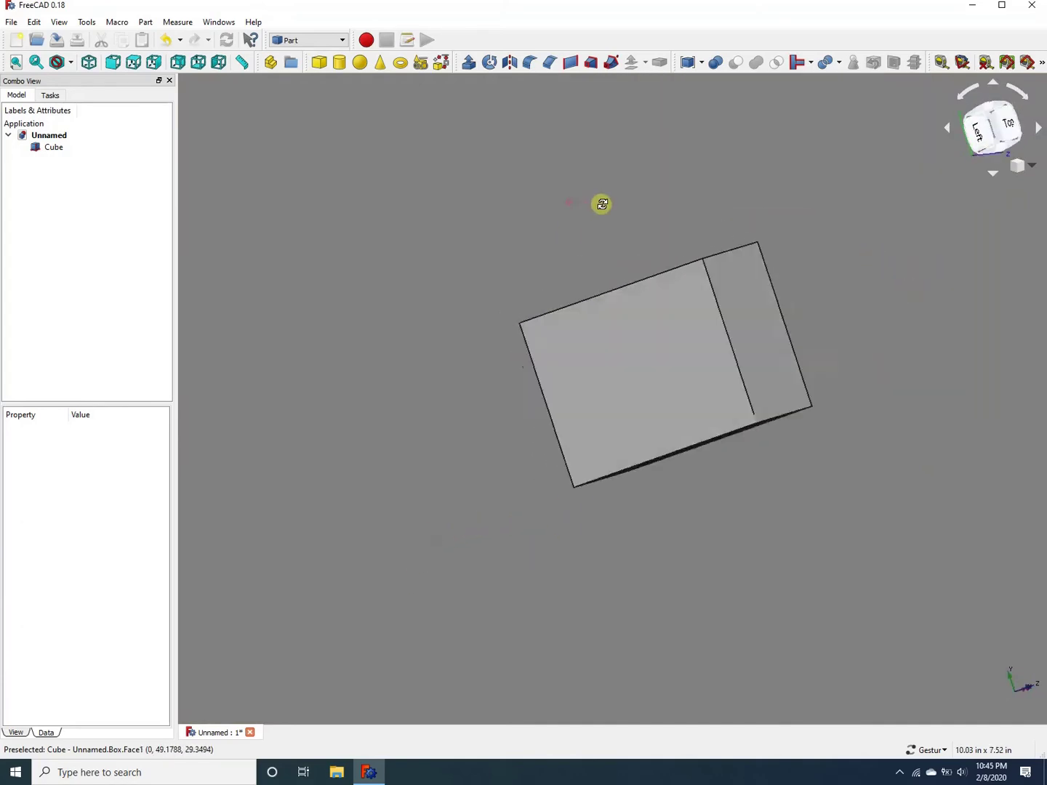
drag(925, 491, 872, 325)
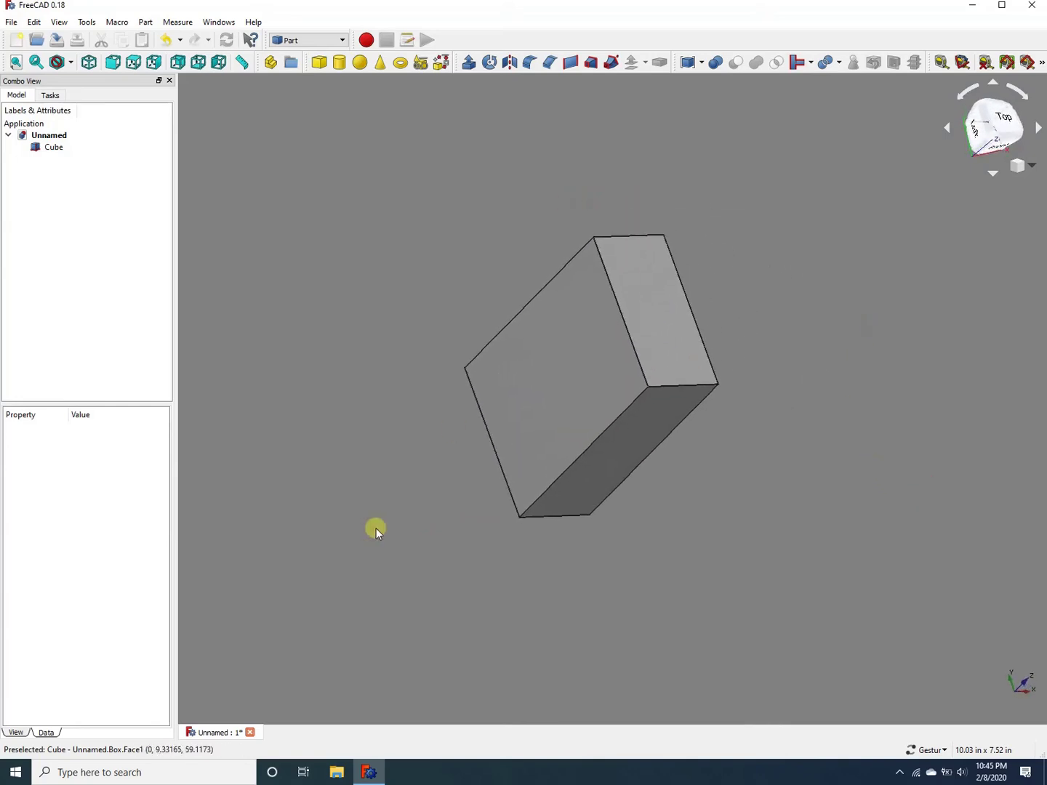
drag(373, 527, 421, 503)
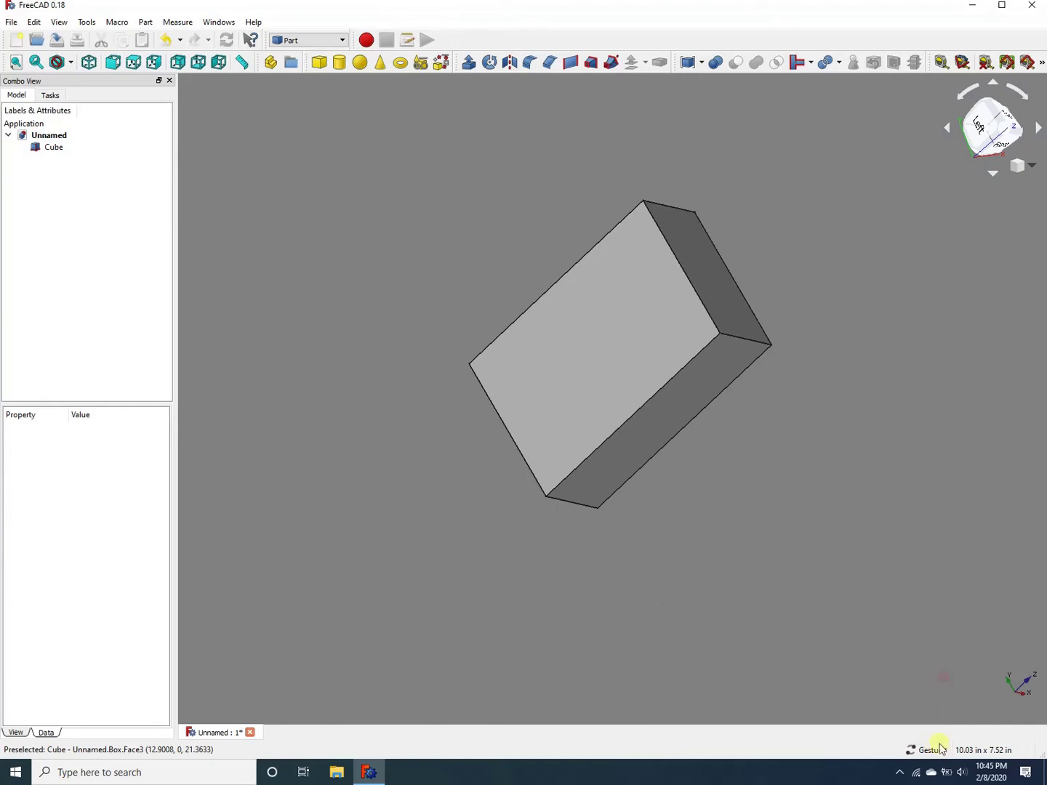
click(935, 752)
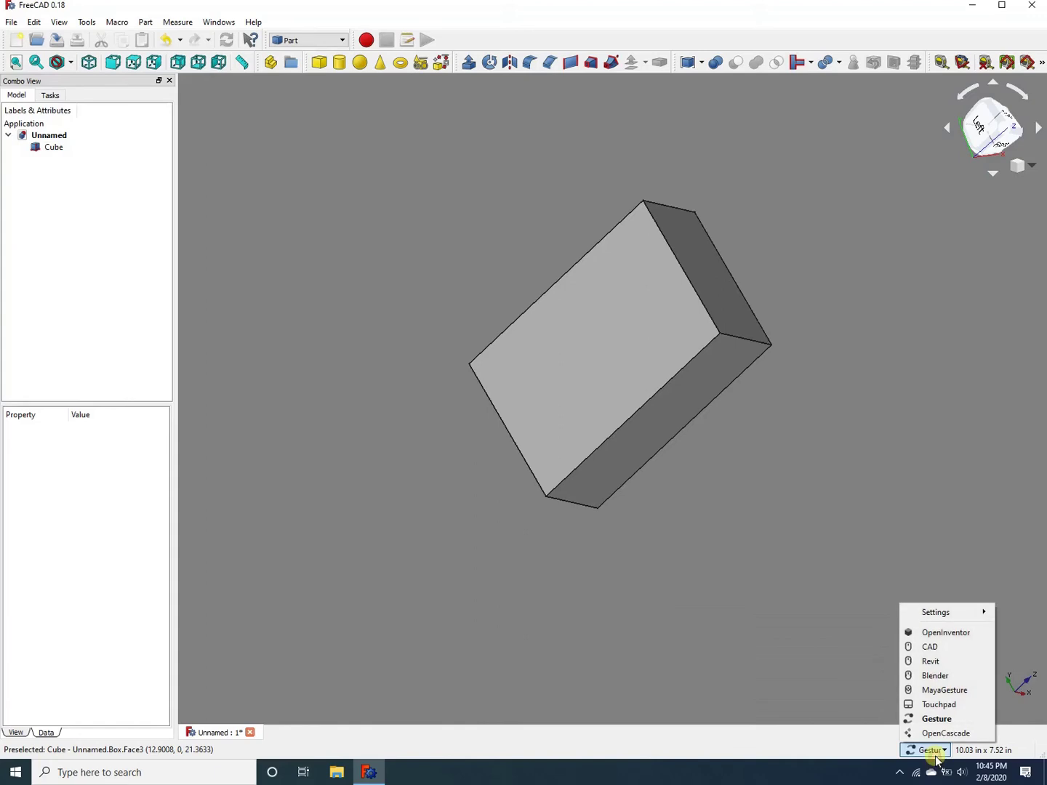
click(931, 645)
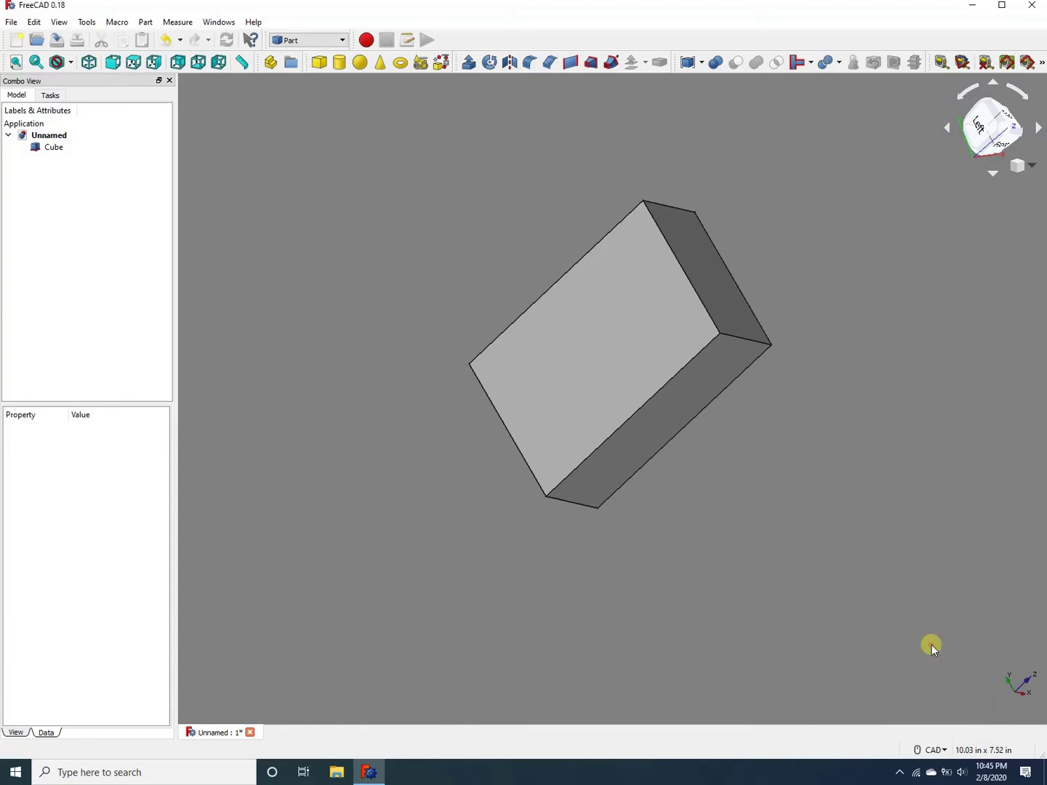
click(931, 749)
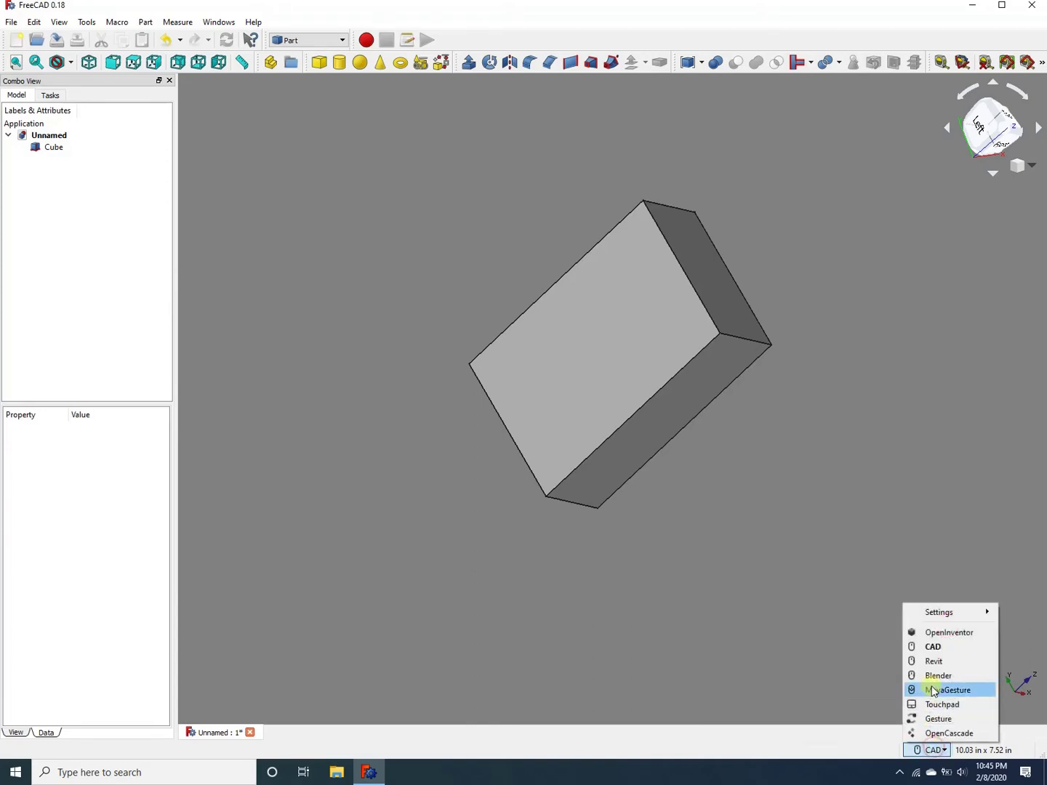
click(942, 722)
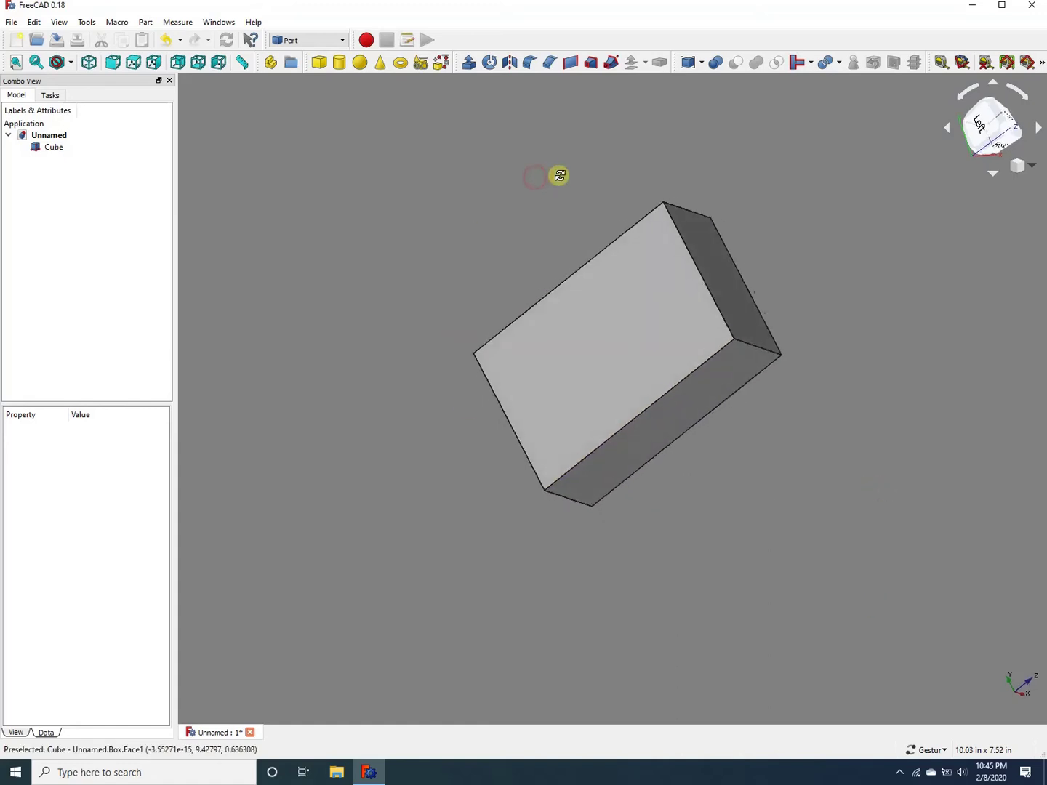
drag(539, 179, 575, 154)
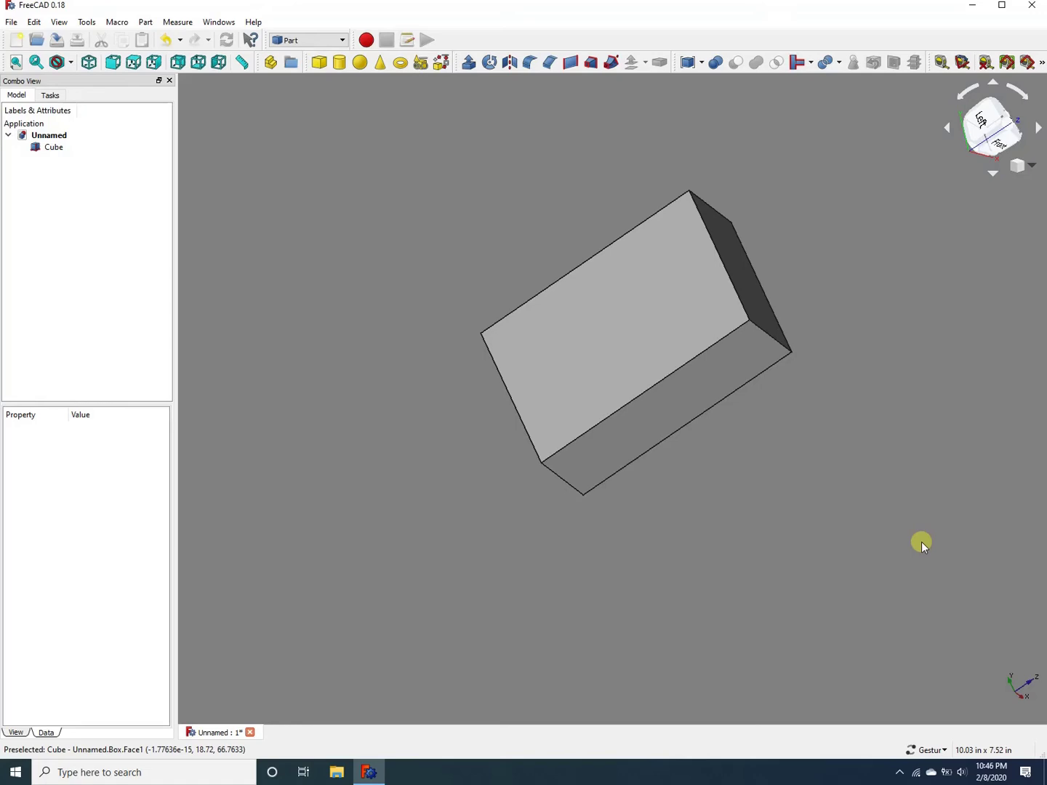
- Switch to the Draft workbench and orbit around the box to view its long face
click(344, 46)
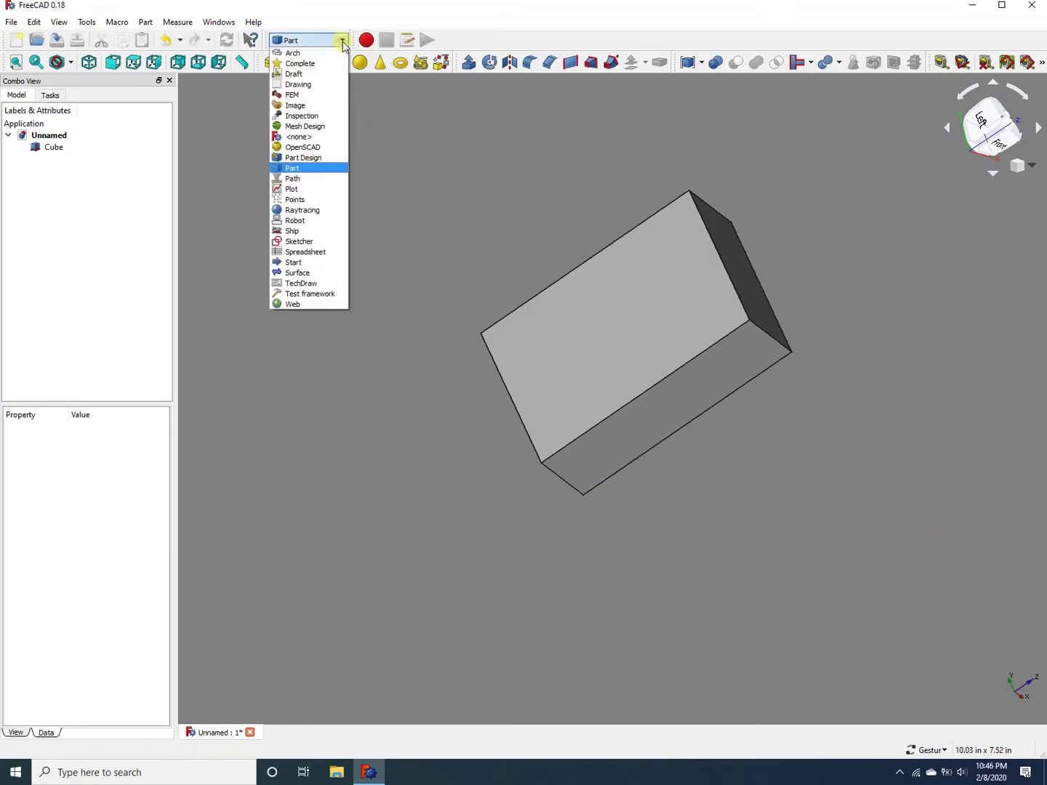
click(317, 77)
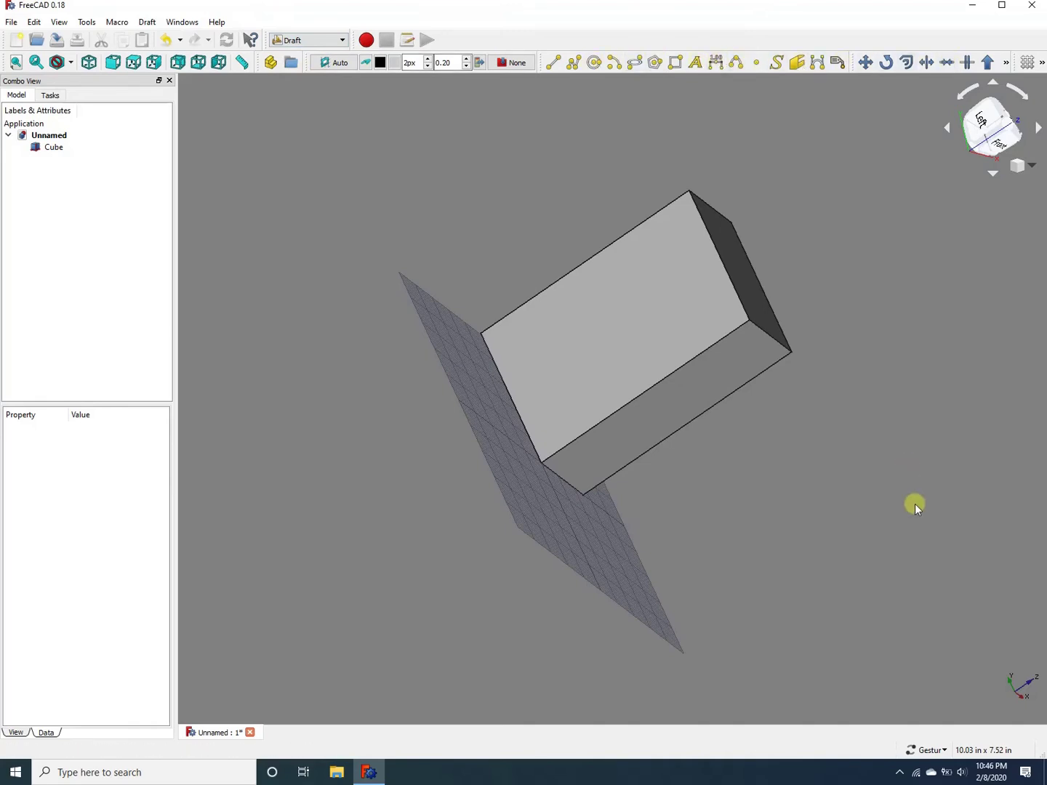
drag(929, 444, 853, 446)
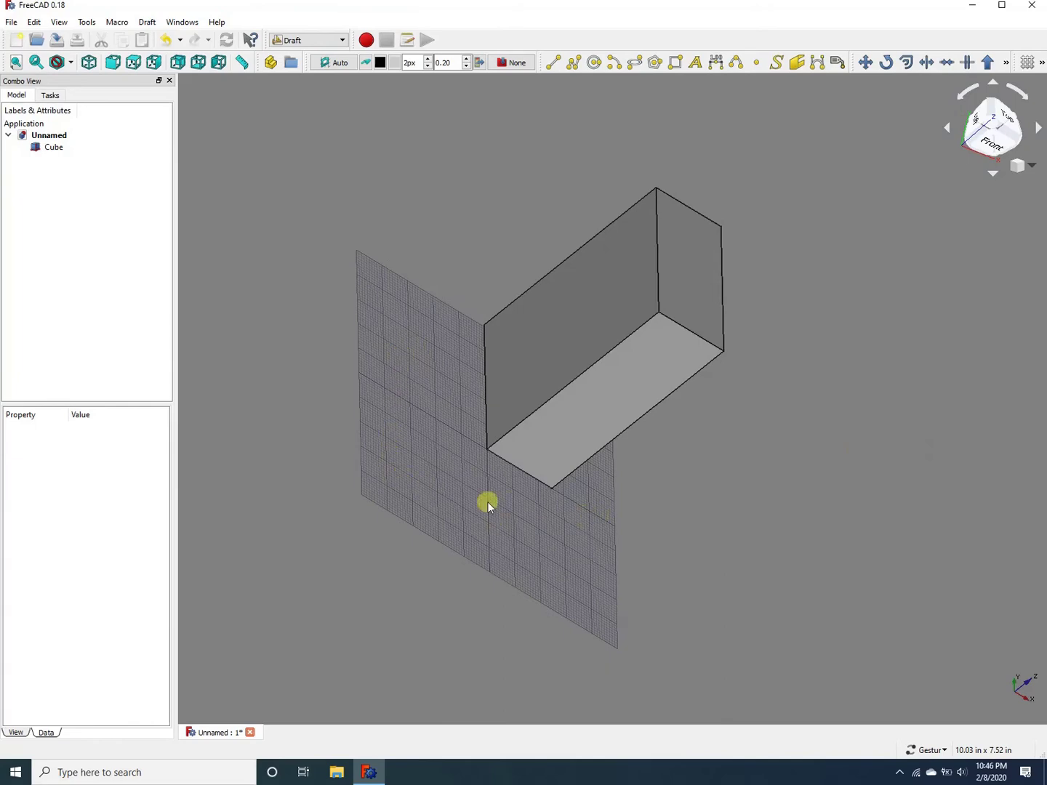
mouse_move(792, 294)
mouse_down()
mouse_move(664, 158)
mouse_move(620, 243)
mouse_move(545, 204)
mouse_move(509, 268)
mouse_move(563, 279)
mouse_up()
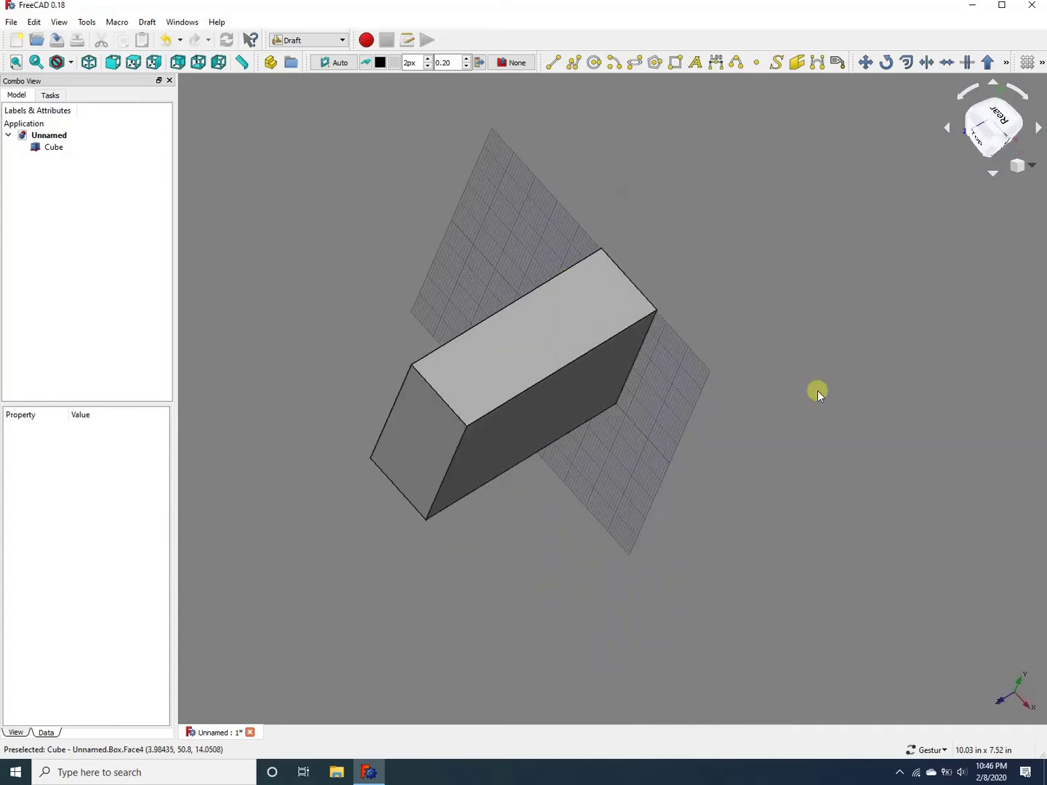
mouse_move(817, 390)
mouse_down()
mouse_move(747, 453)
mouse_move(803, 490)
mouse_up()
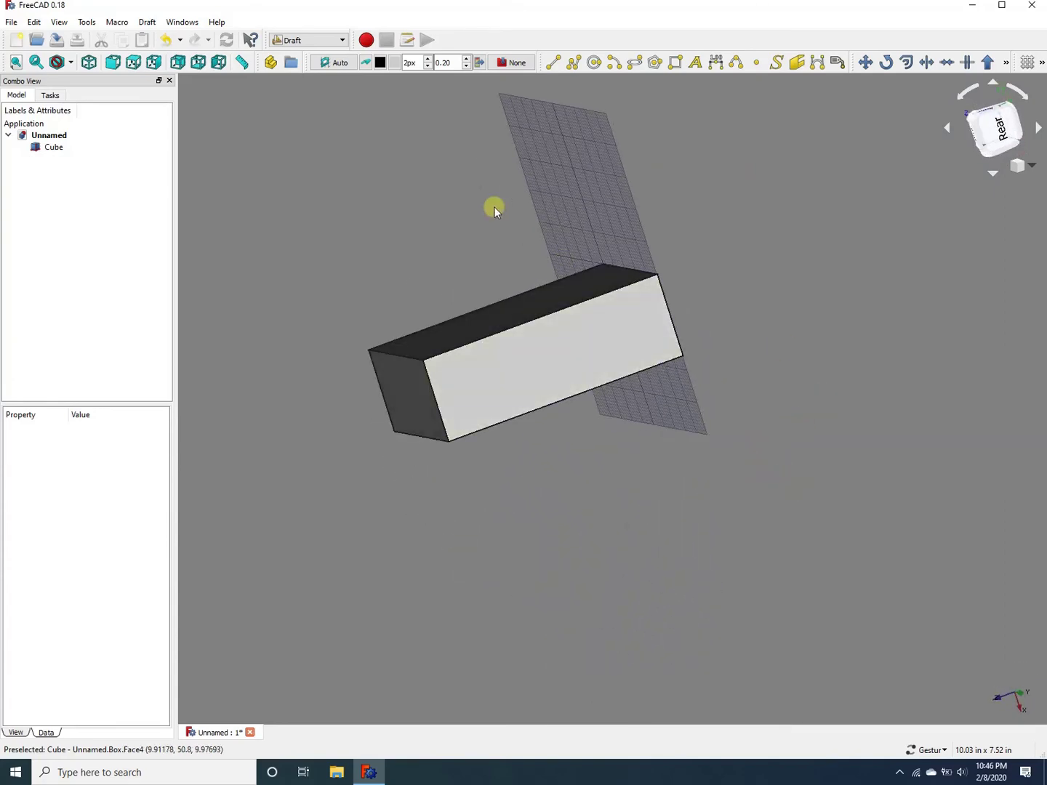
drag(493, 208, 561, 213)
scroll(661, 354, down, 2)
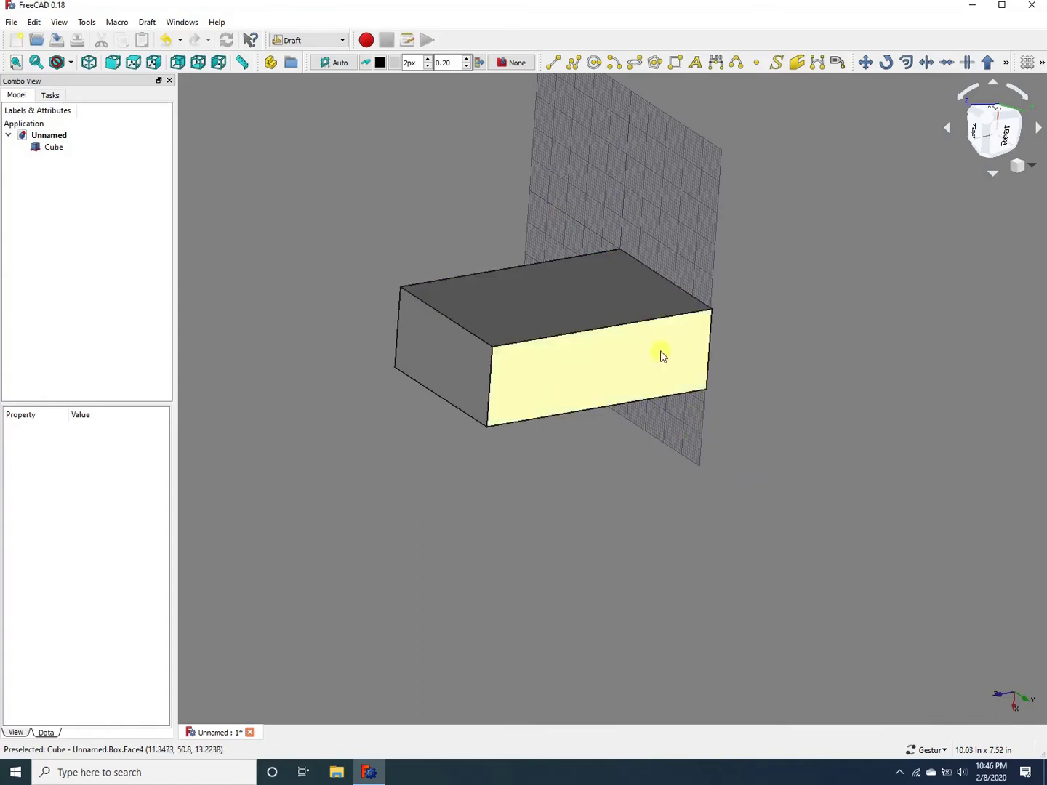
scroll(645, 453, down, 4)
- Zoom and re-centre on the box, orbit to an oblique view, and select its large side face
right_drag(644, 453, 633, 514)
mouse_move(633, 515)
mouse_down()
mouse_move(605, 511)
mouse_move(611, 500)
mouse_up()
scroll(696, 462, up, 4)
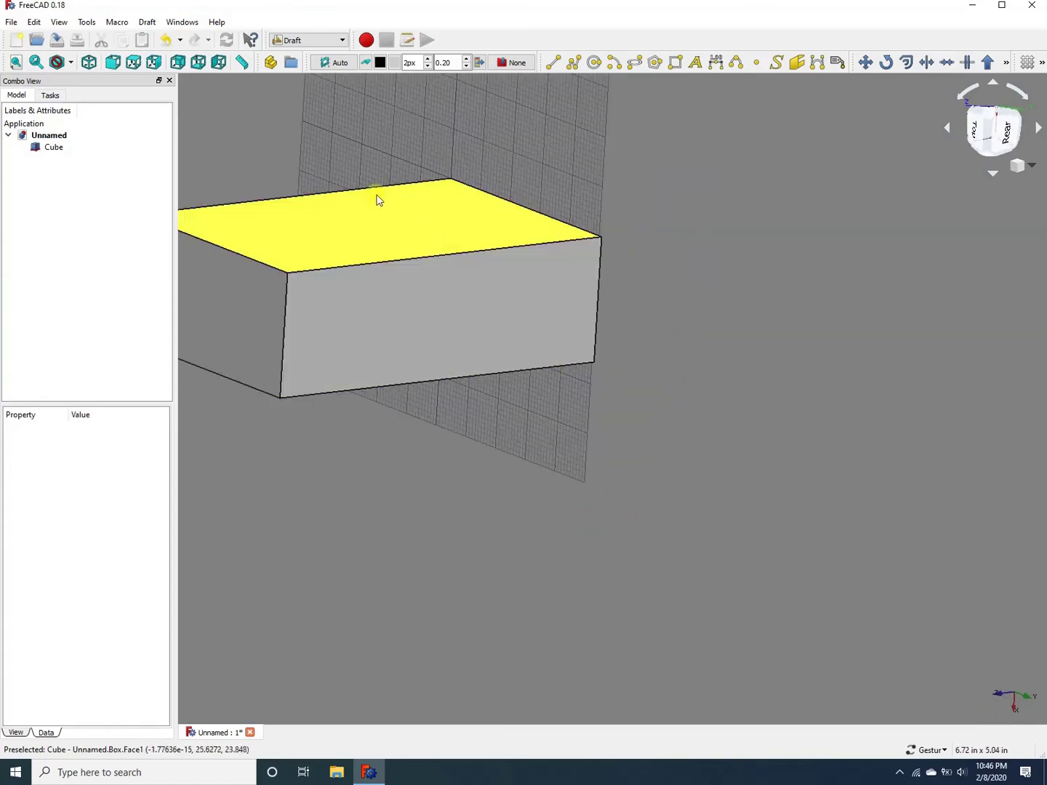
mouse_move(263, 144)
right_down()
mouse_move(465, 287)
mouse_move(448, 330)
mouse_move(401, 327)
right_up()
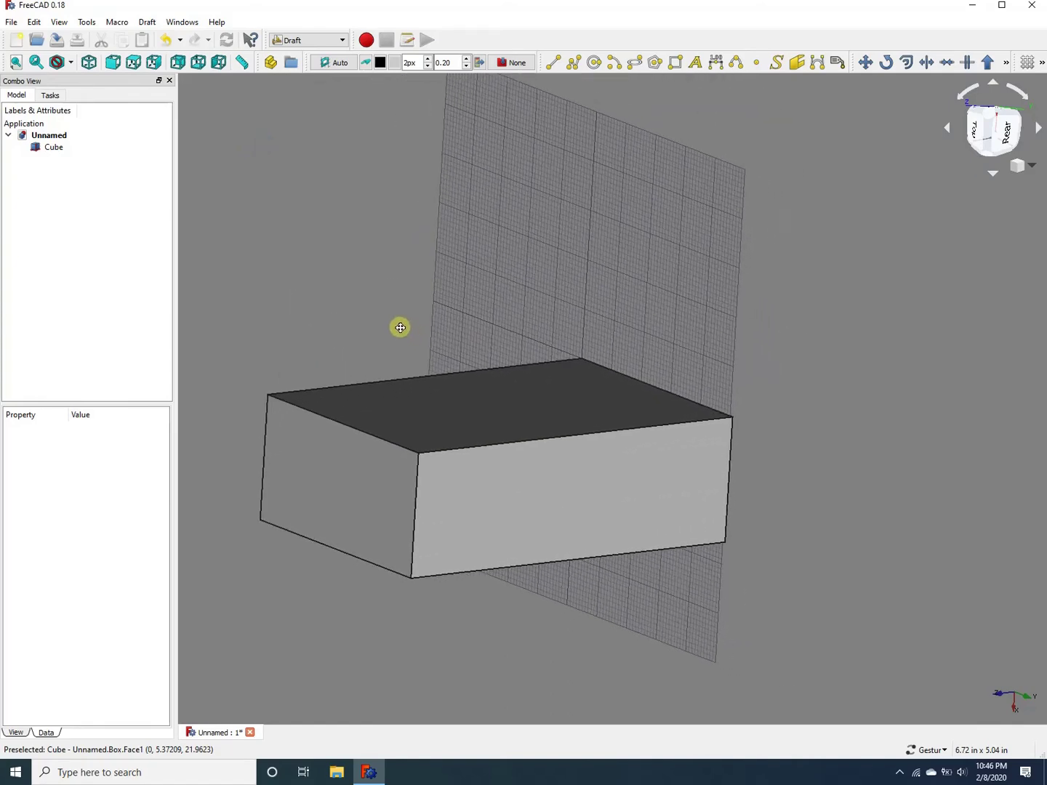
mouse_move(891, 513)
mouse_down()
mouse_move(875, 502)
mouse_move(719, 512)
mouse_up()
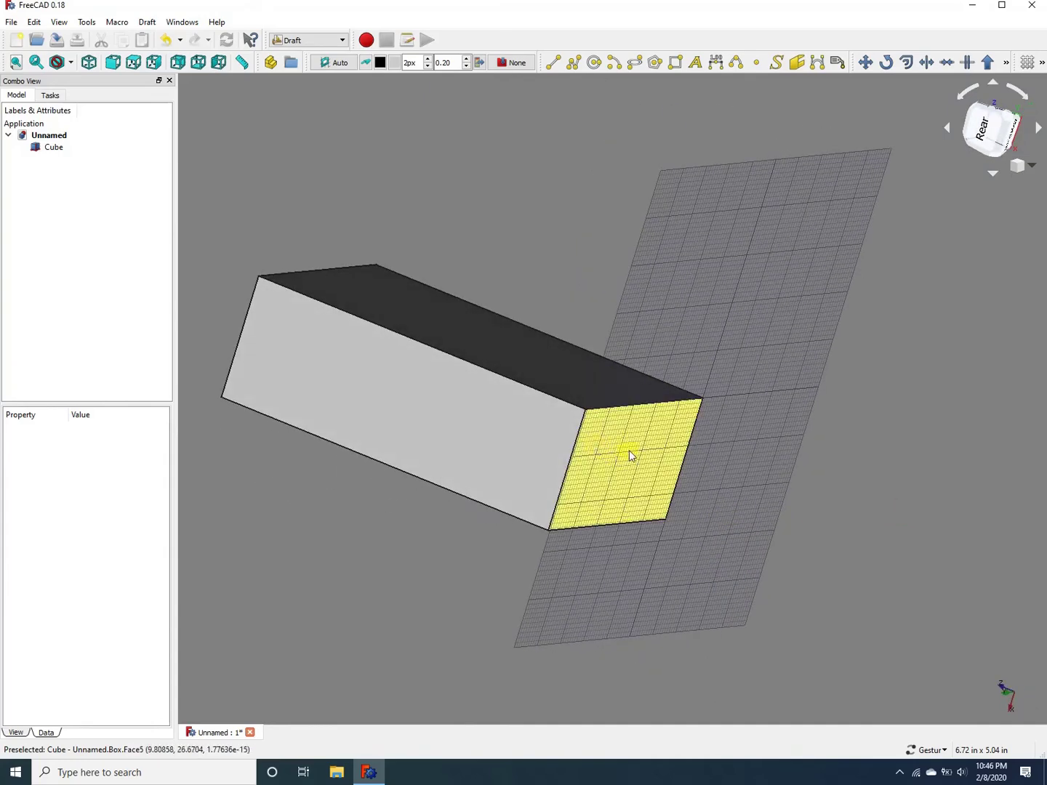
mouse_move(315, 582)
mouse_down()
mouse_move(460, 582)
mouse_move(490, 617)
mouse_up()
drag(438, 390, 516, 339)
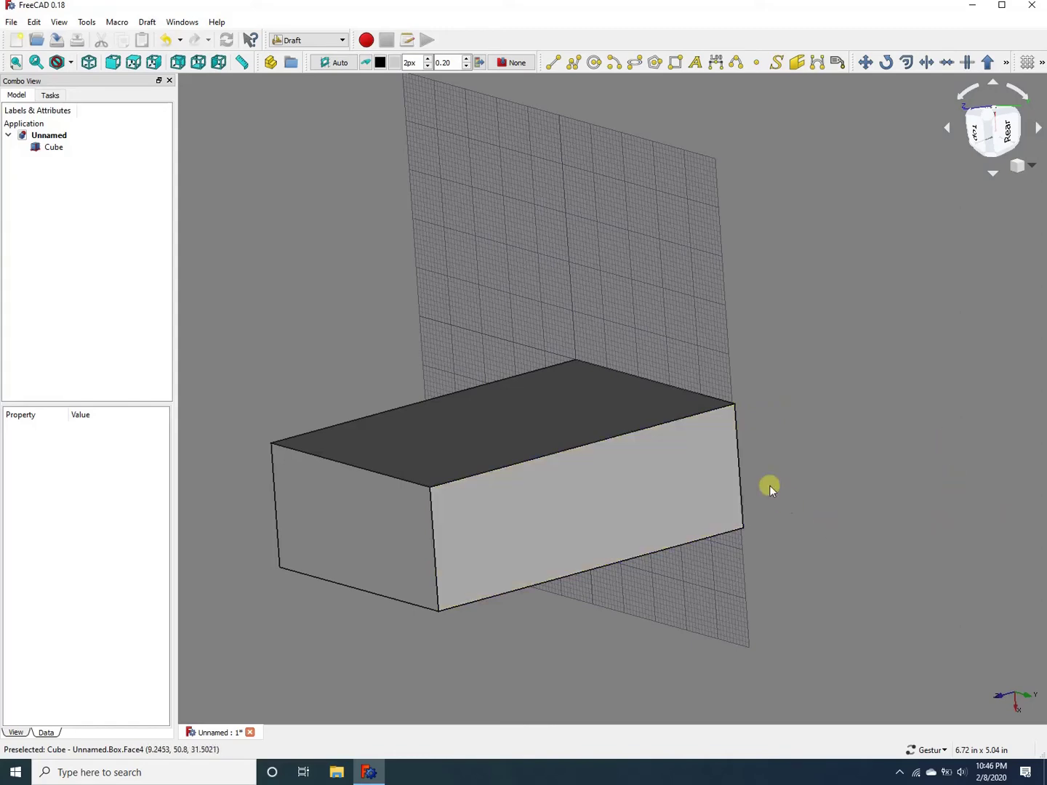
click(633, 480)
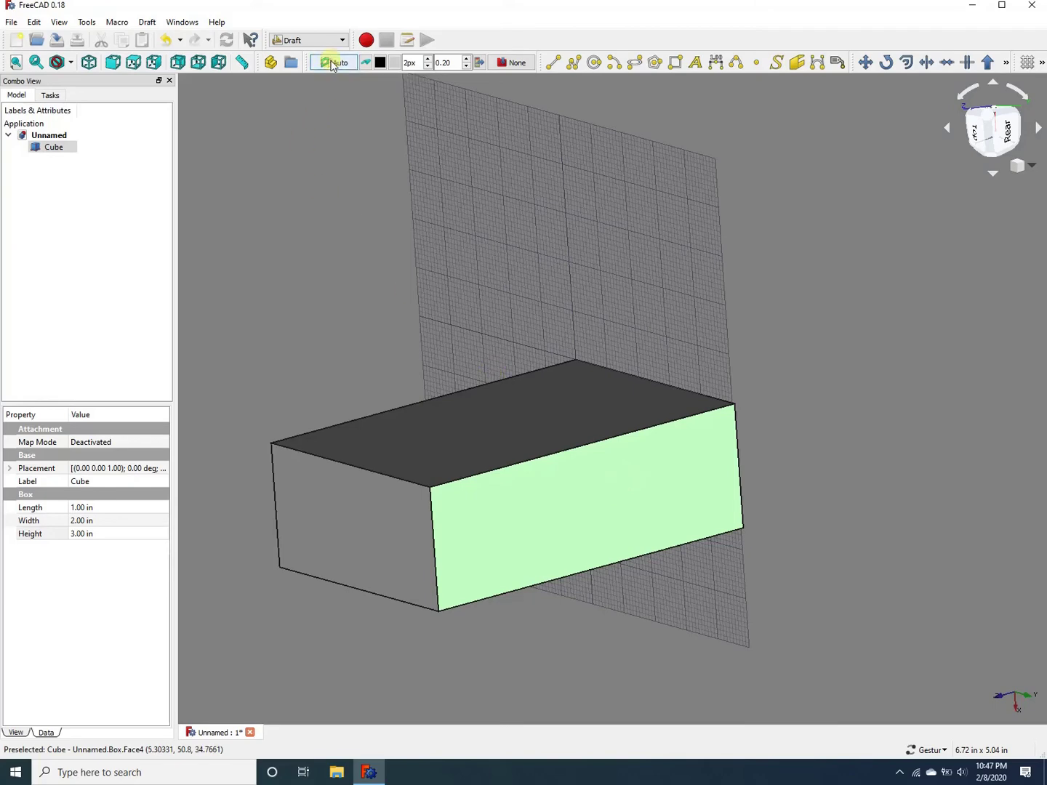
- Set the Draft working plane to the selected side face, then tilt to a near-top view
click(332, 66)
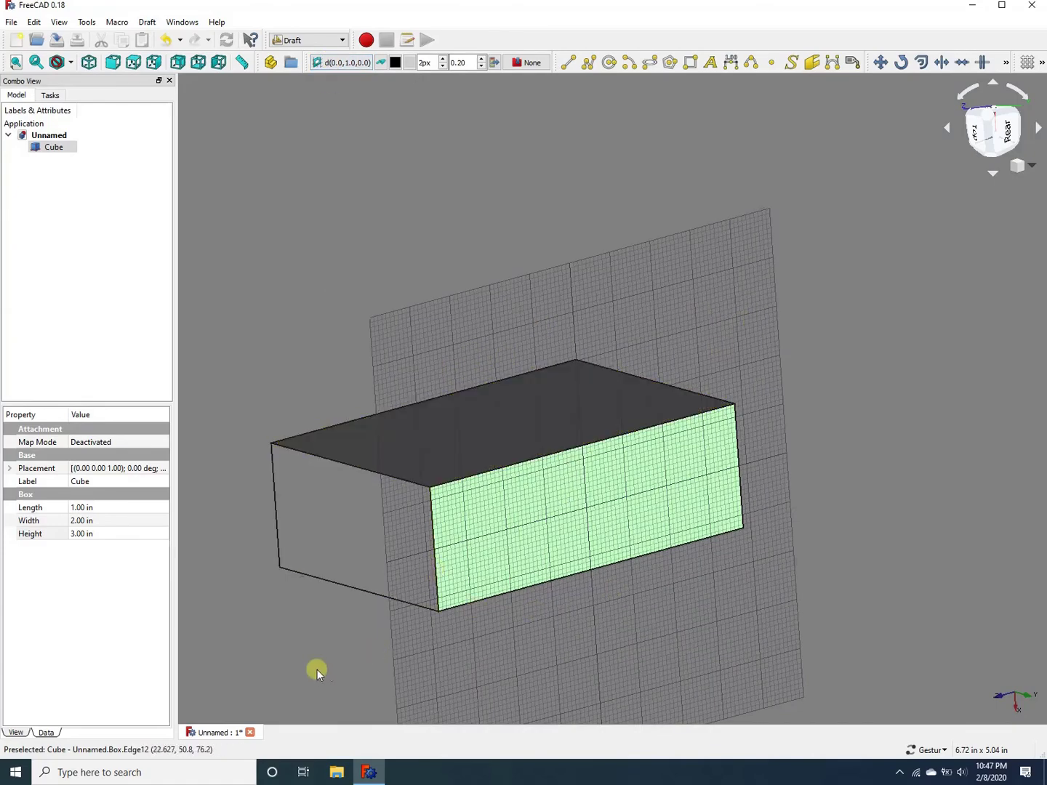
drag(317, 670, 474, 614)
mouse_move(474, 233)
mouse_down()
mouse_move(544, 287)
mouse_move(523, 227)
mouse_move(414, 204)
mouse_move(818, 309)
mouse_up()
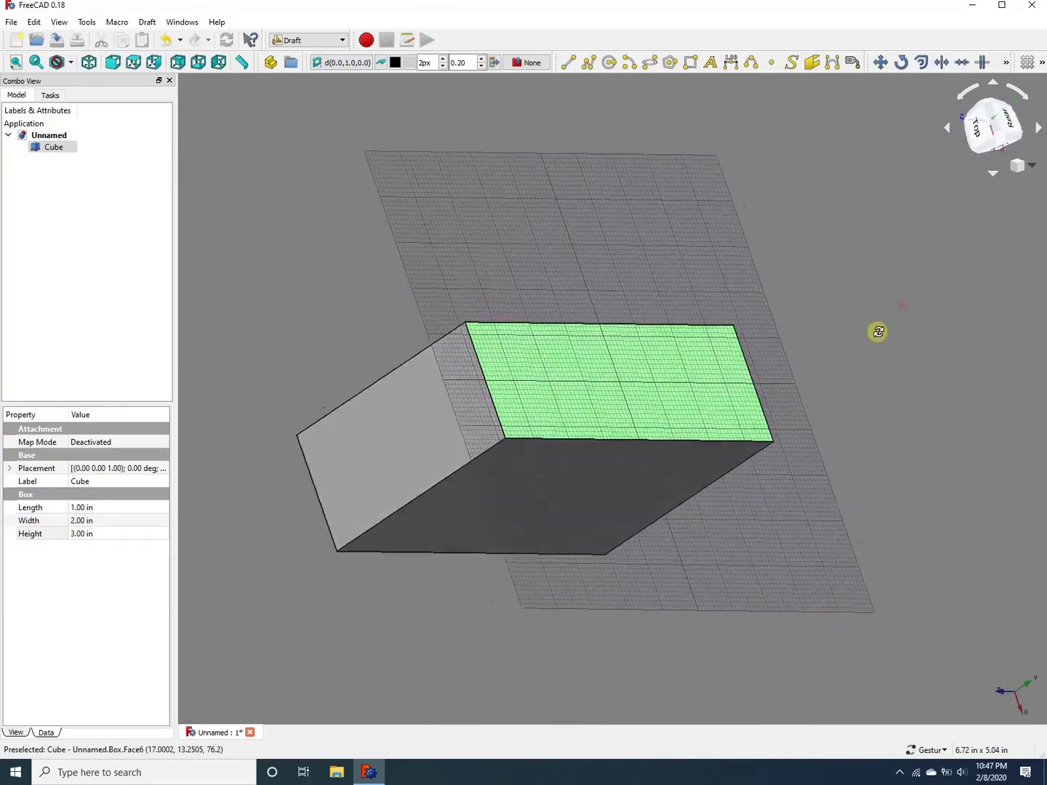
drag(877, 332, 894, 377)
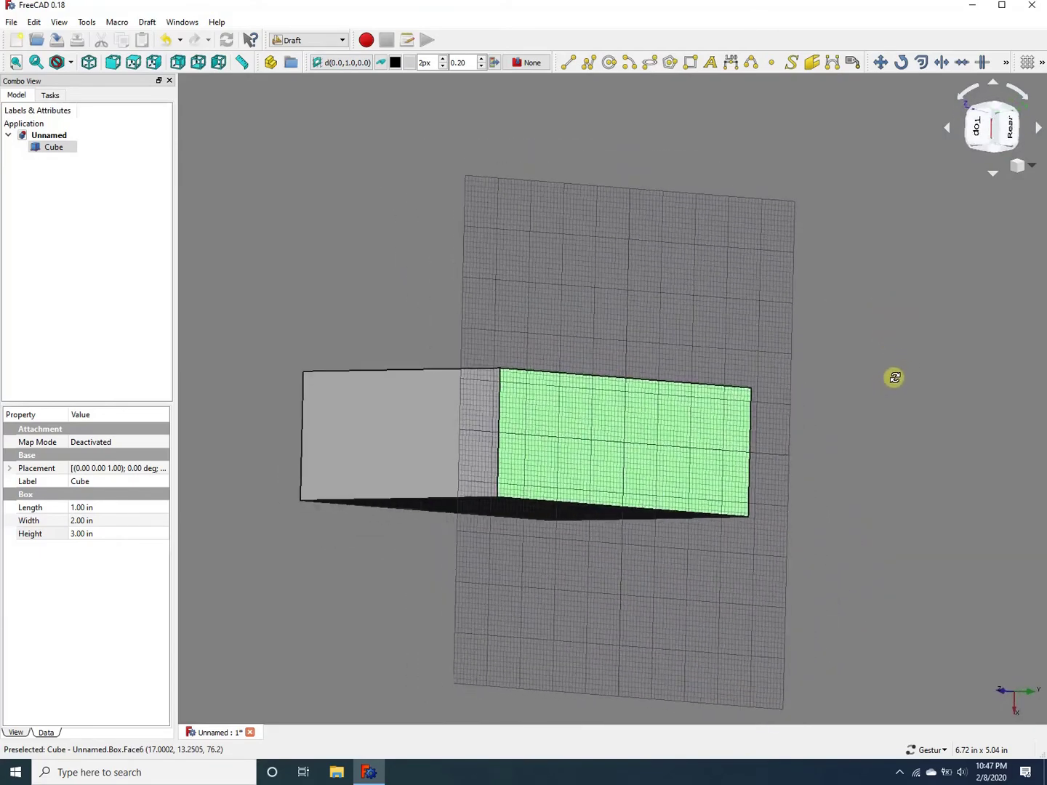
drag(527, 156, 504, 190)
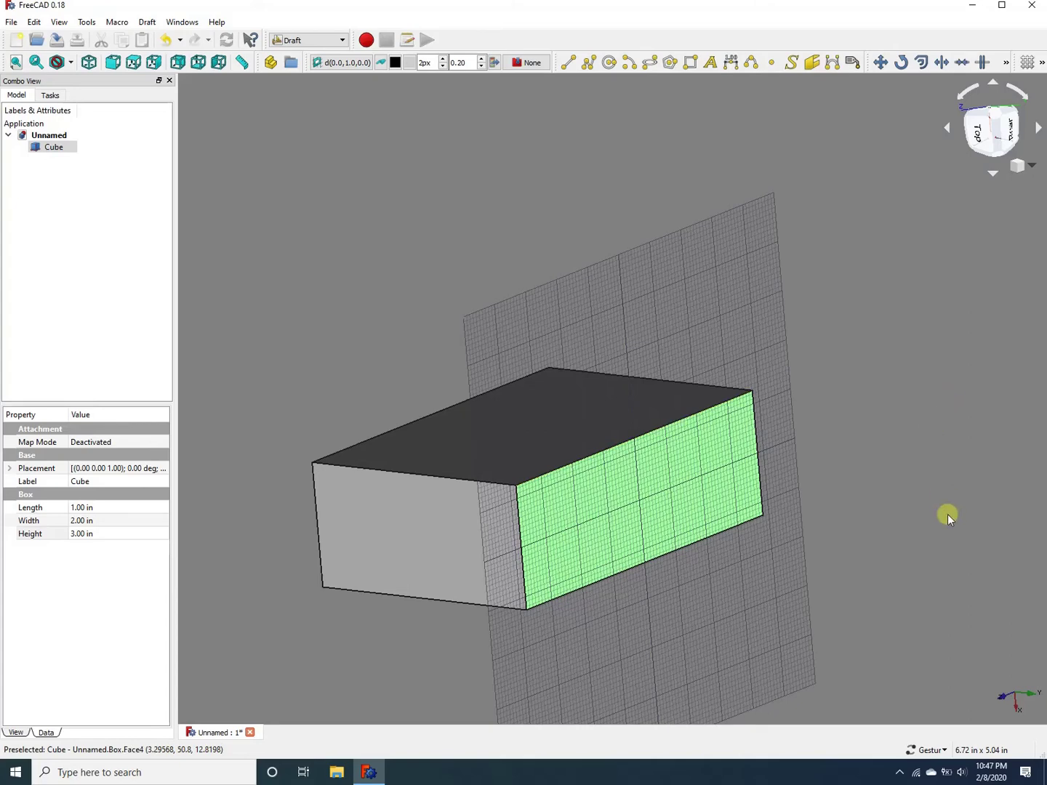
- Dimension the long top edge between its two top corners, placing the 2.98 in line above
click(732, 66)
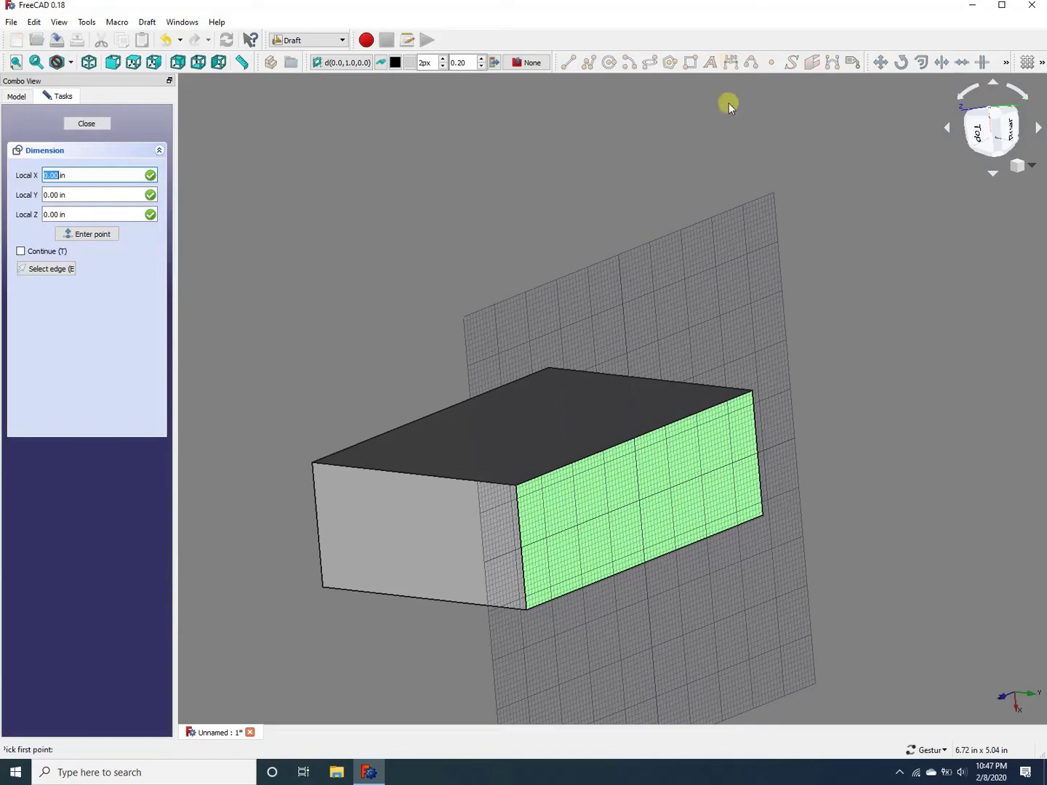
scroll(545, 502, up, 3)
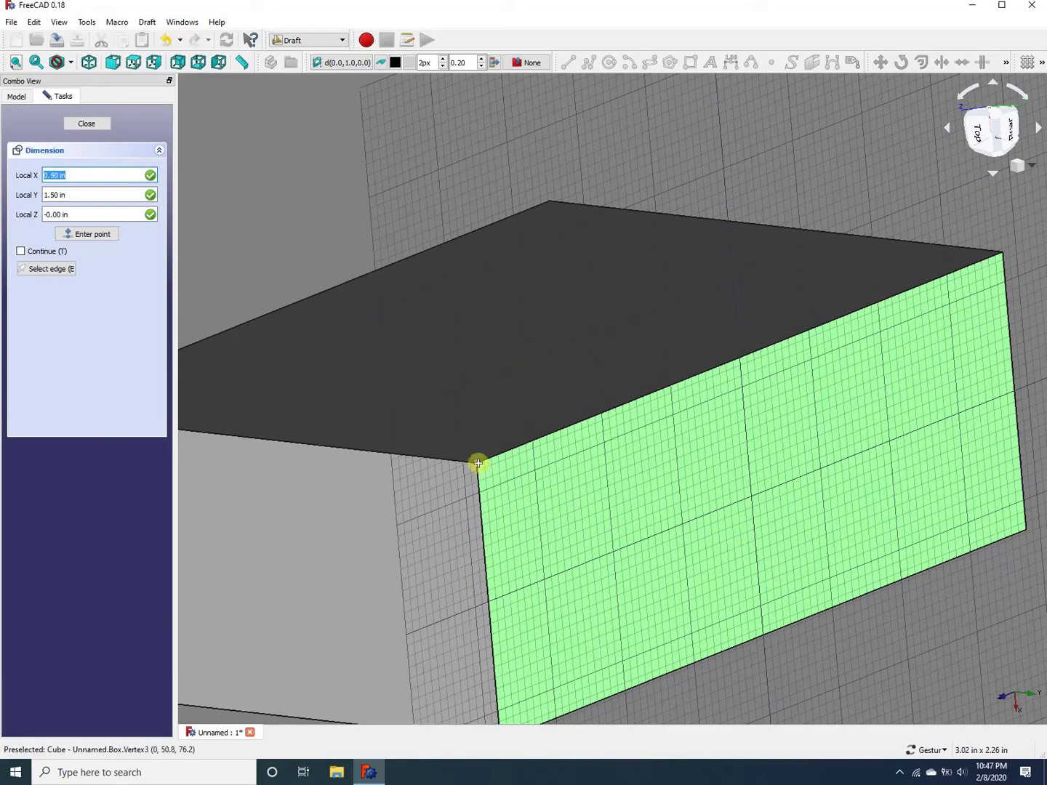
click(477, 464)
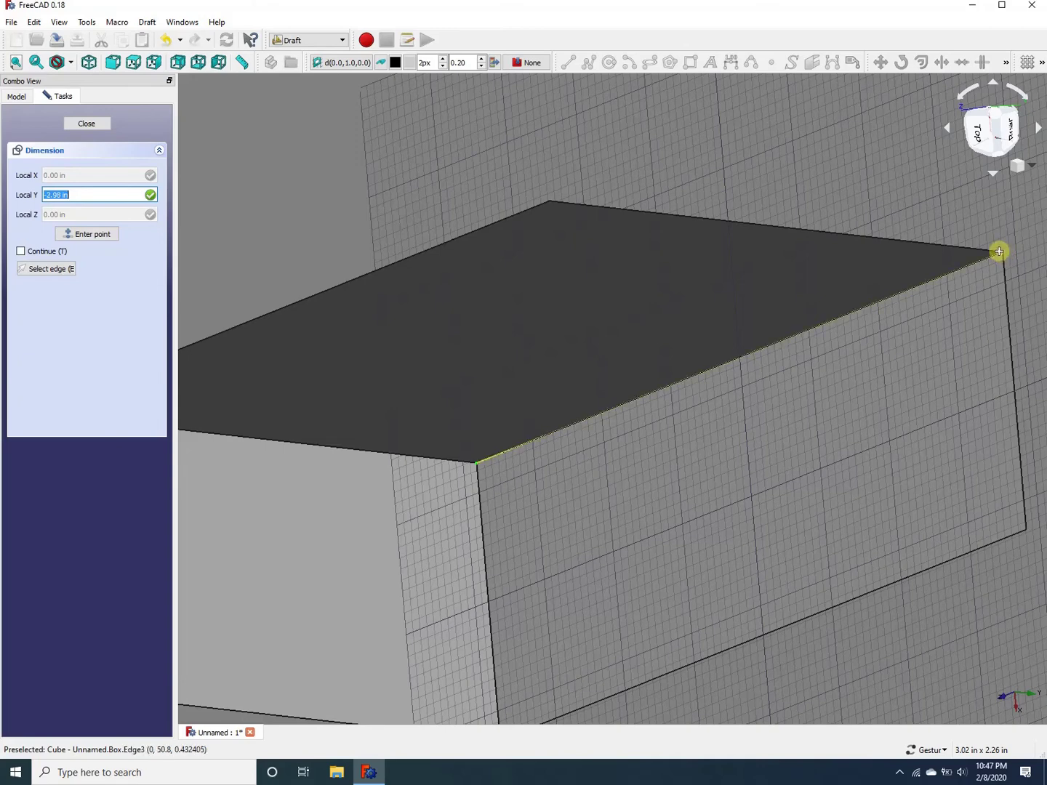
key(Home)
click(998, 252)
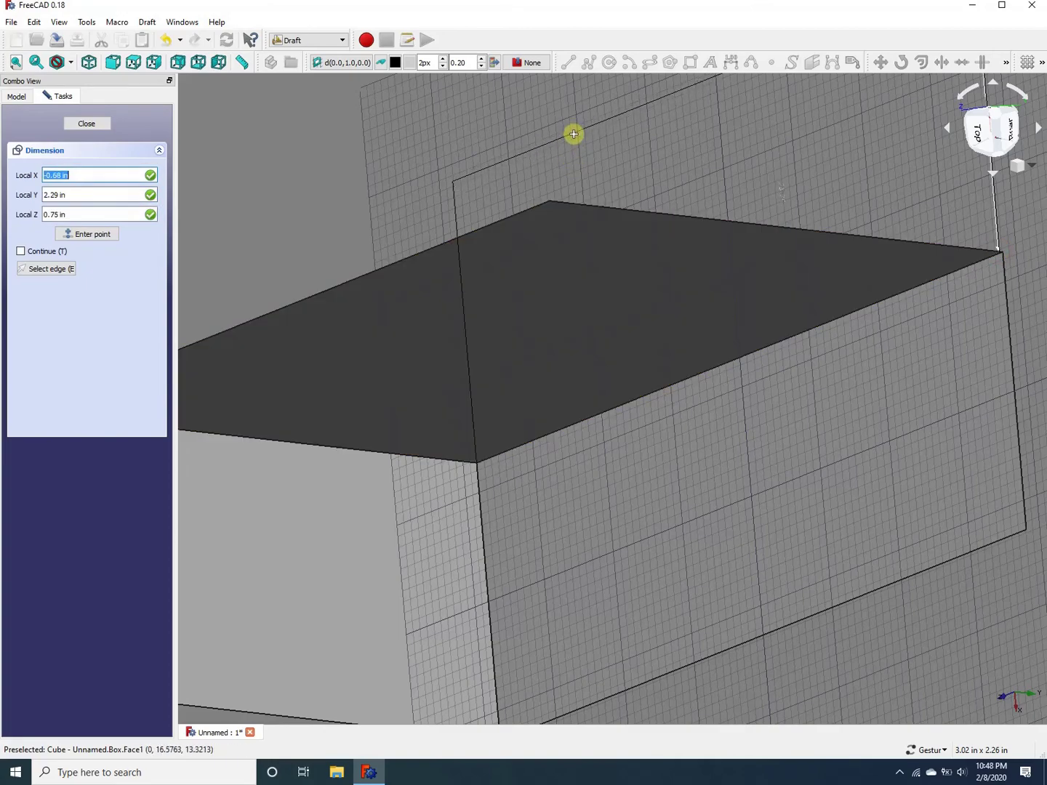
scroll(572, 163, down, 3)
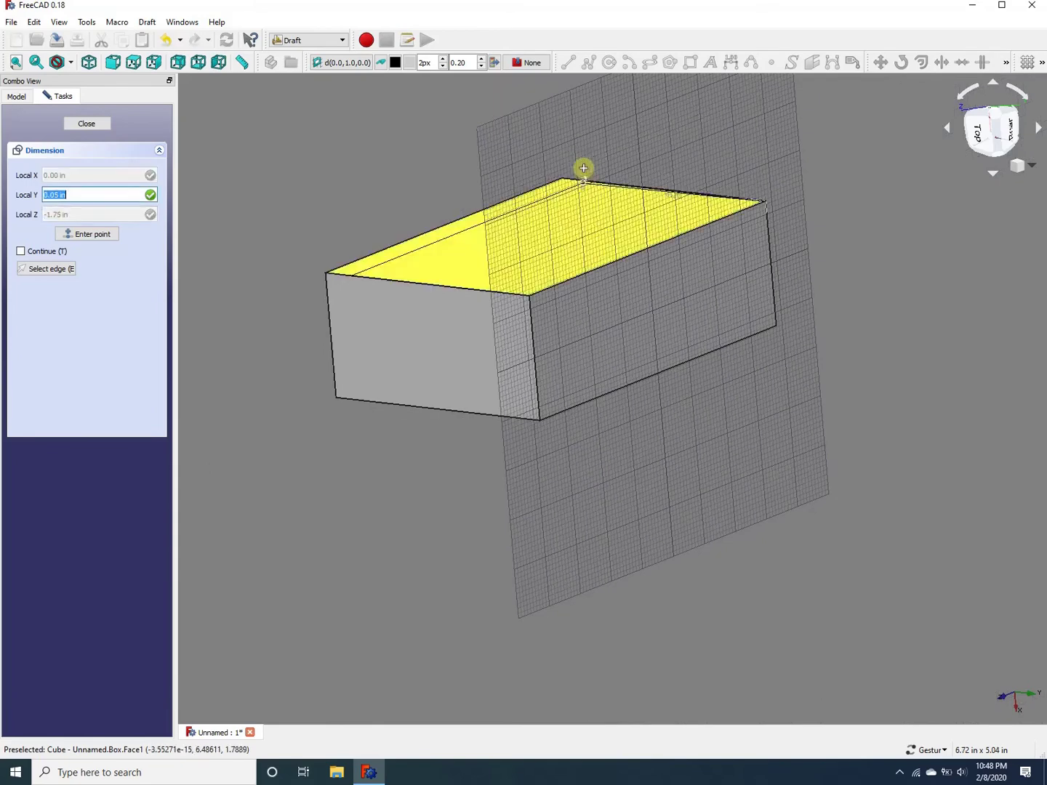
scroll(570, 183, down, 2)
scroll(570, 184, down, 2)
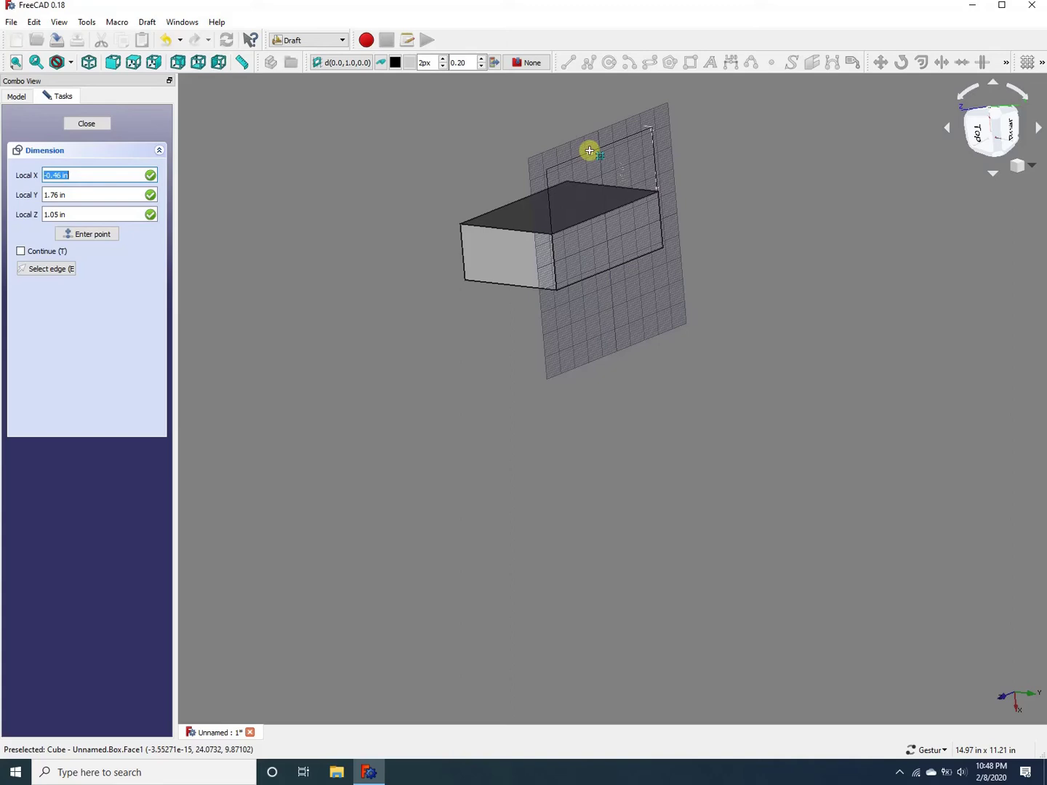
click(588, 150)
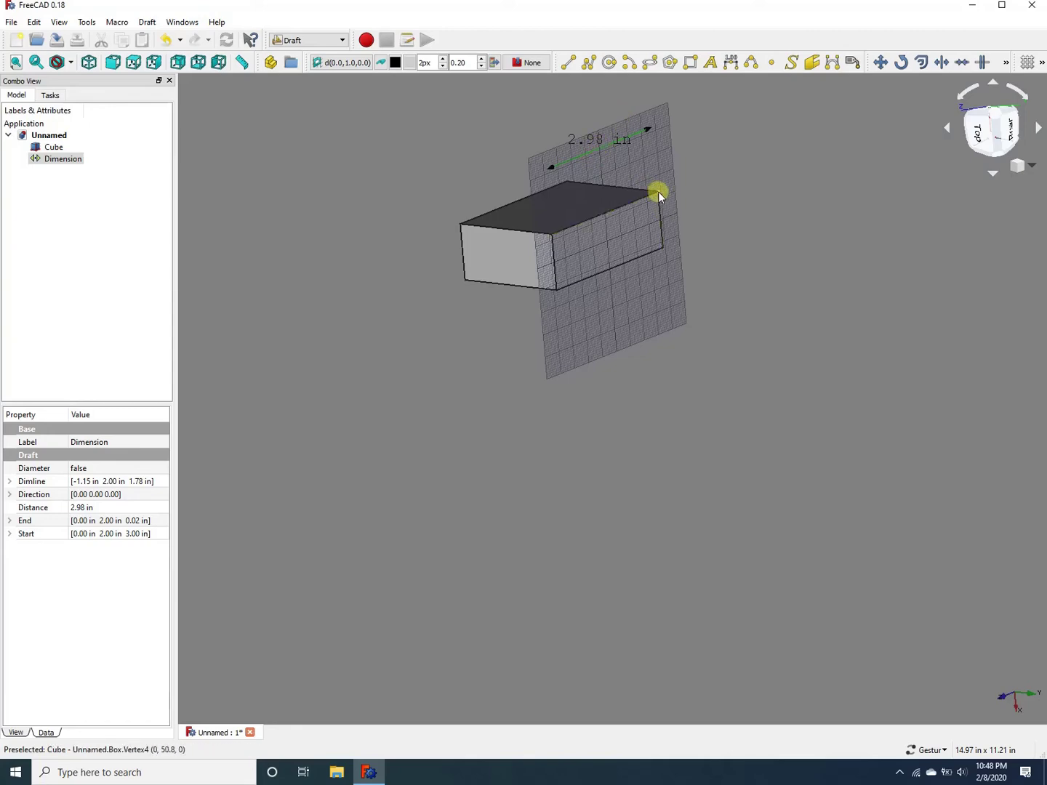
scroll(657, 192, up, 5)
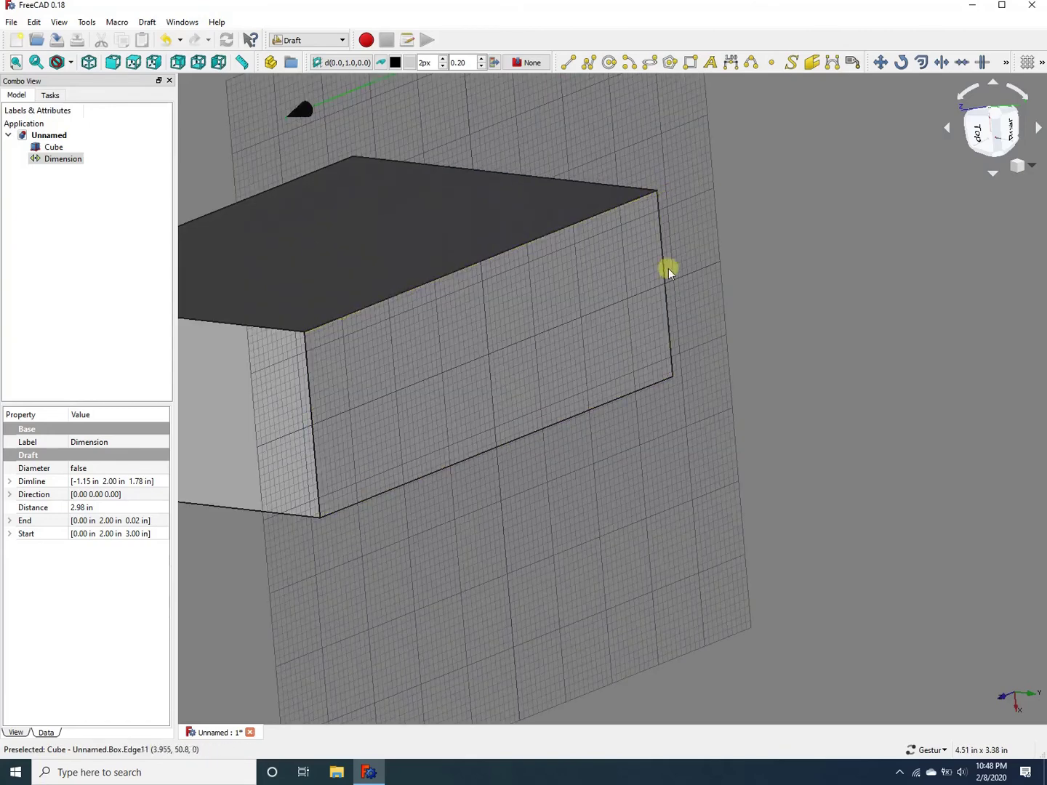
scroll(668, 269, down, 3)
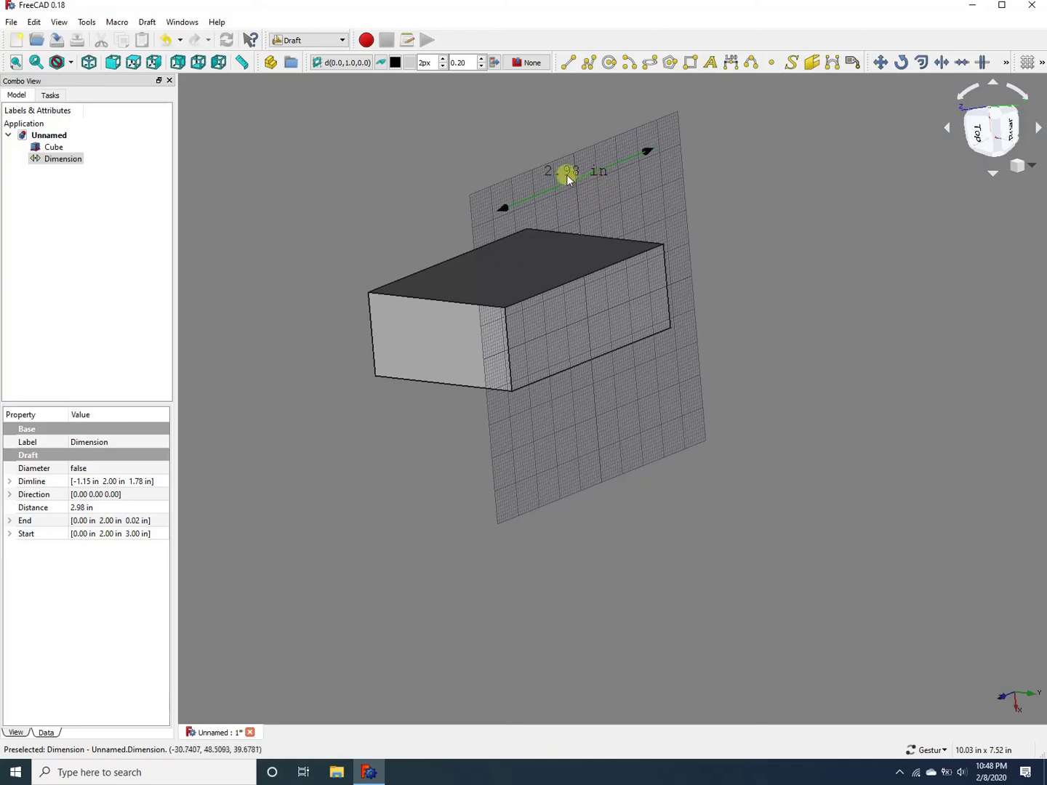
- Set the Dimension's End z coordinate to 0.00 in so it reads 3.00 in
click(59, 159)
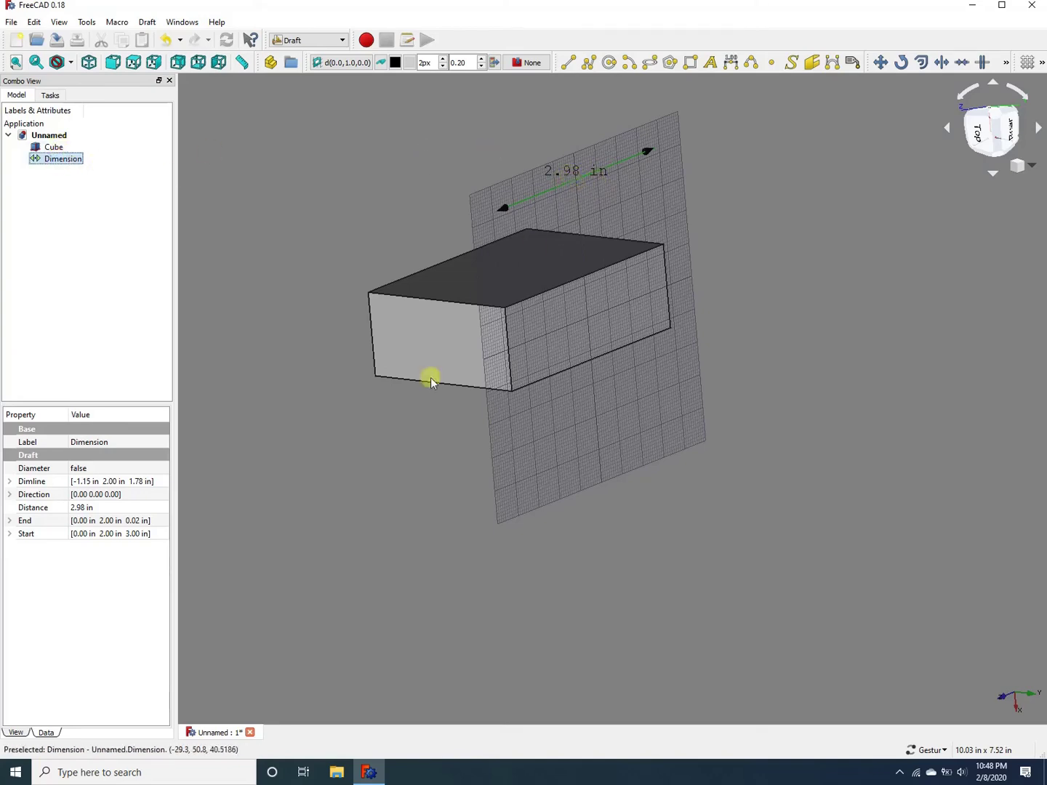
click(10, 520)
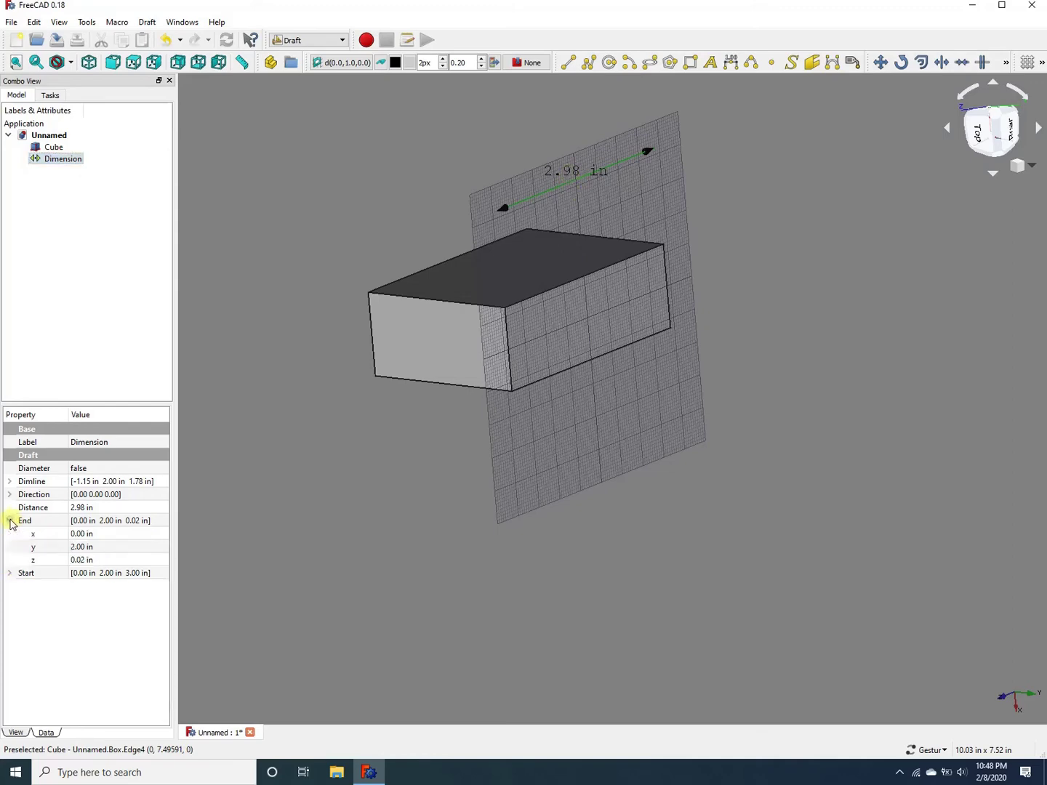
click(84, 561)
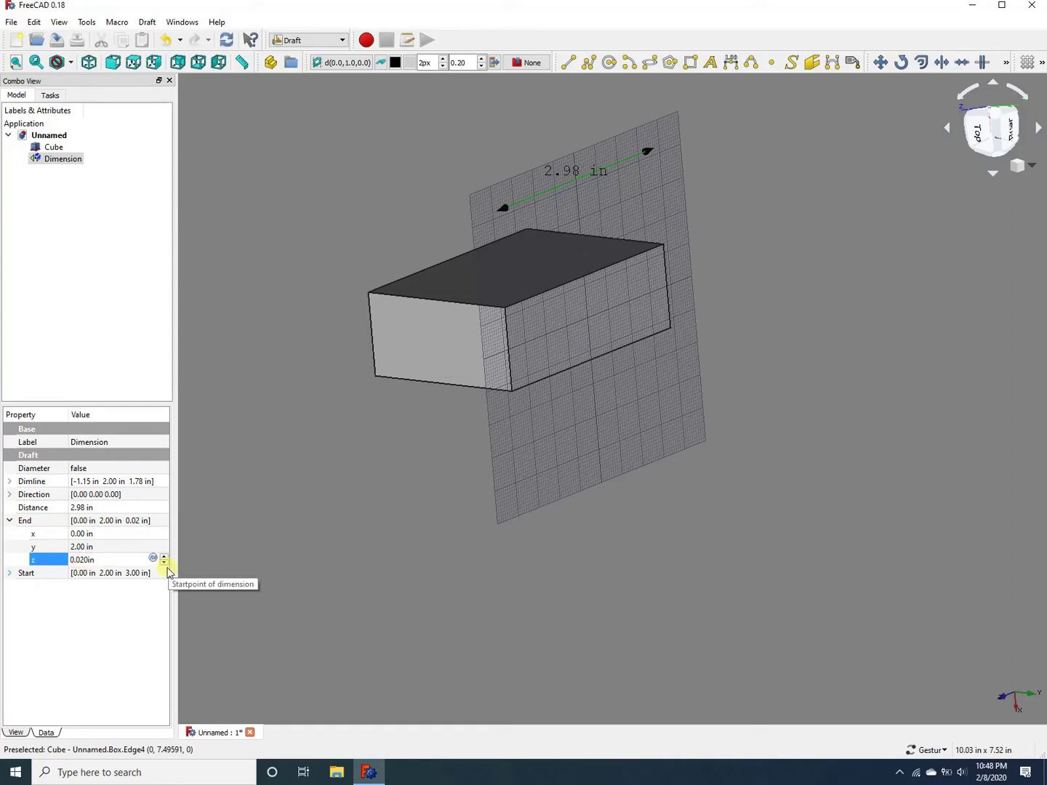
key(BackSpace)
key(BackSpace)
key(Return)
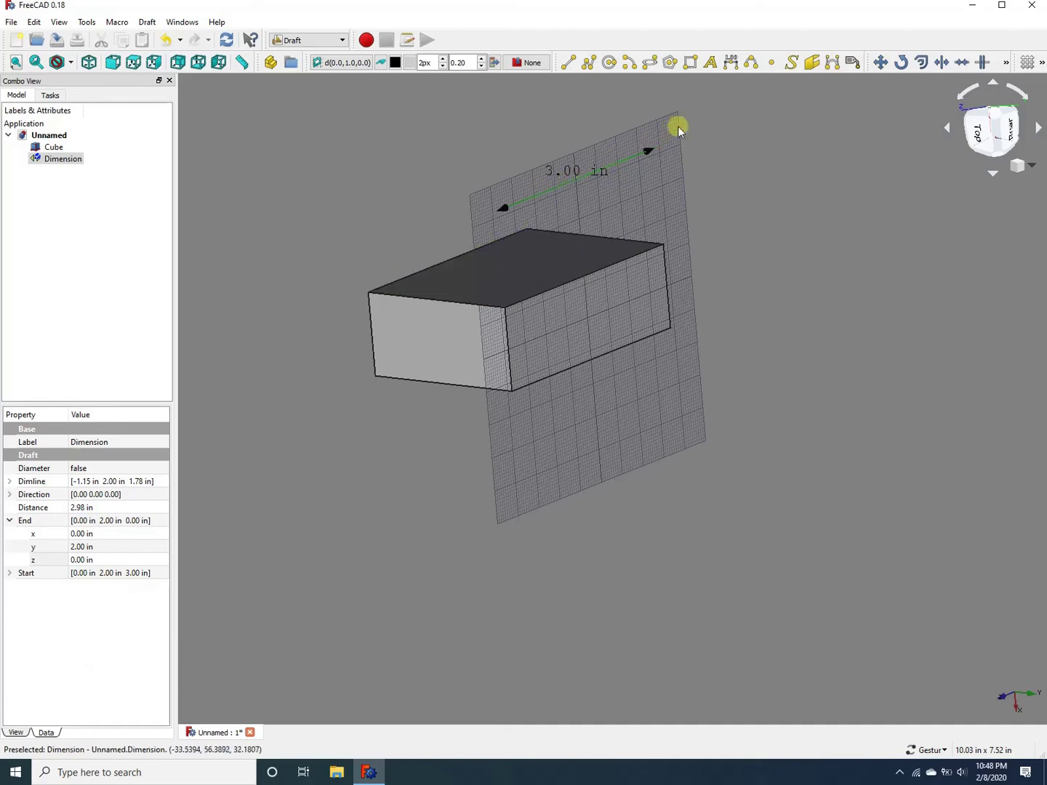
- Change the Dimension's line colour to green [0, 255, 0], then clear the selection
click(15, 732)
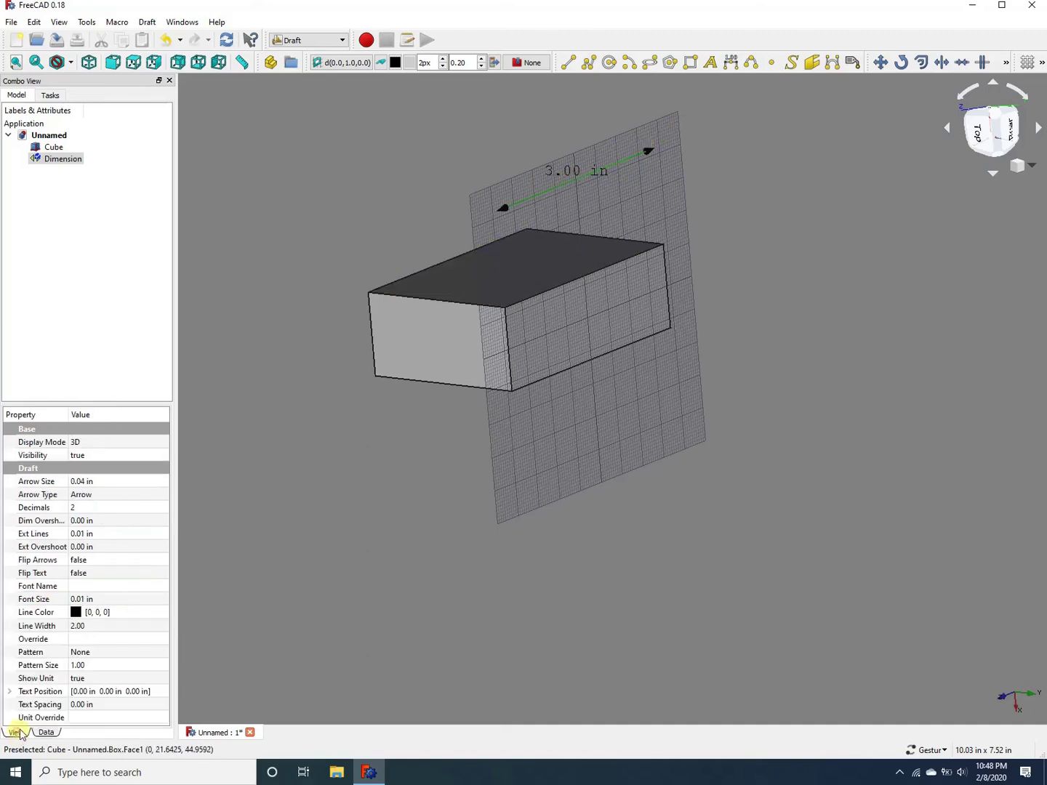
click(109, 618)
click(123, 614)
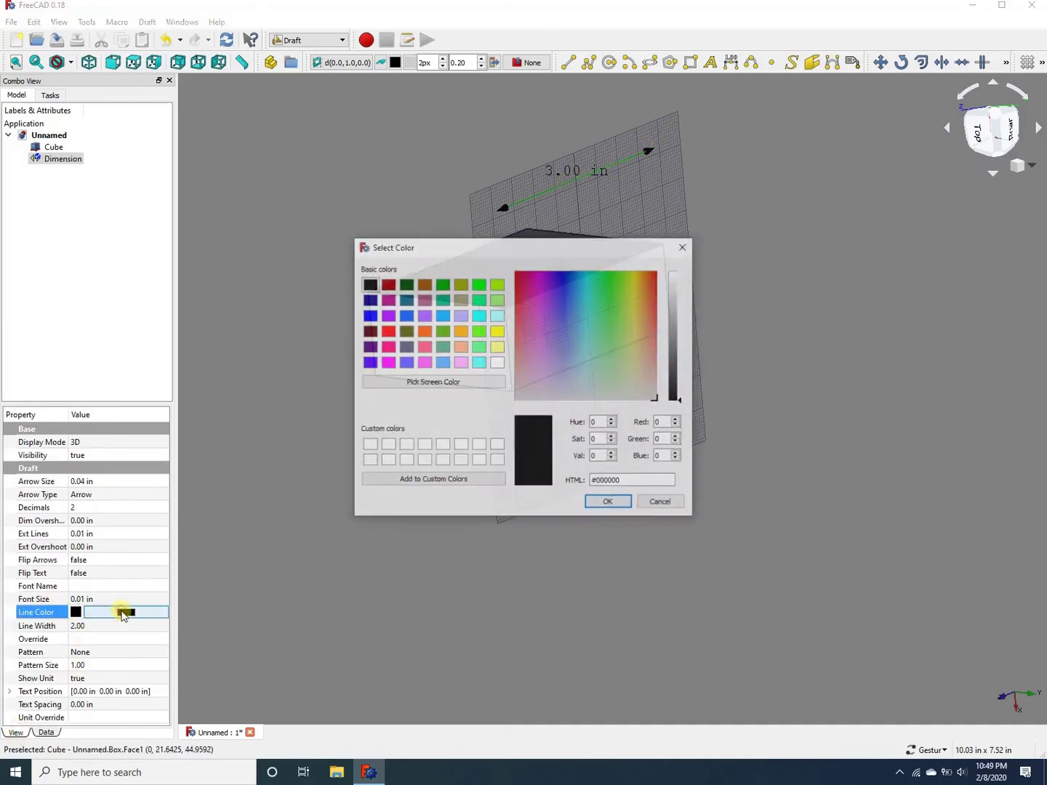
click(478, 285)
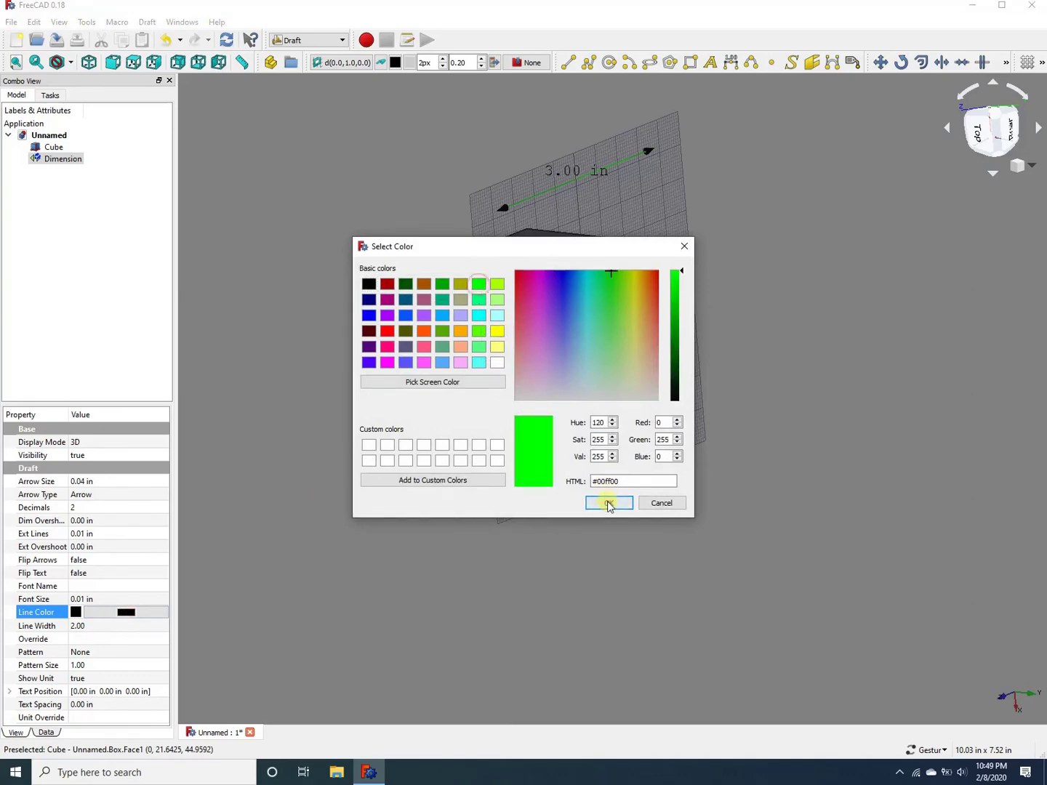
click(608, 502)
click(353, 489)
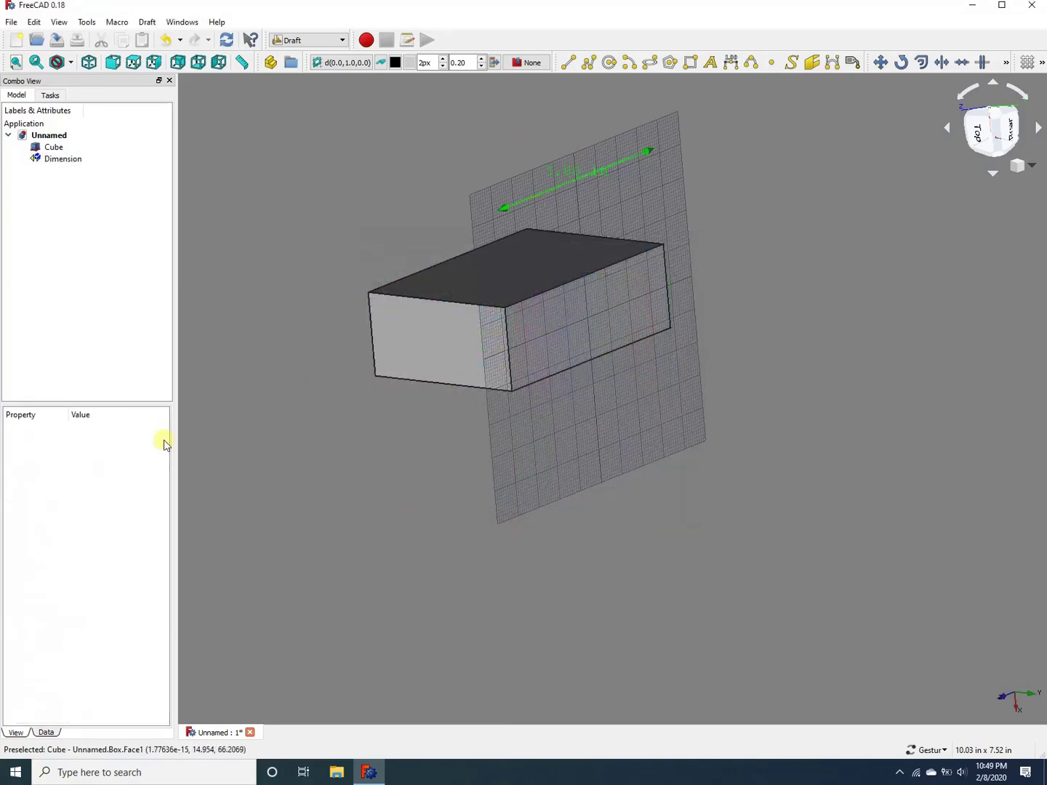
- Set the dimension's Ext Lines to about 2.01 in, keeping Arrow Size at 0.04 in
click(62, 158)
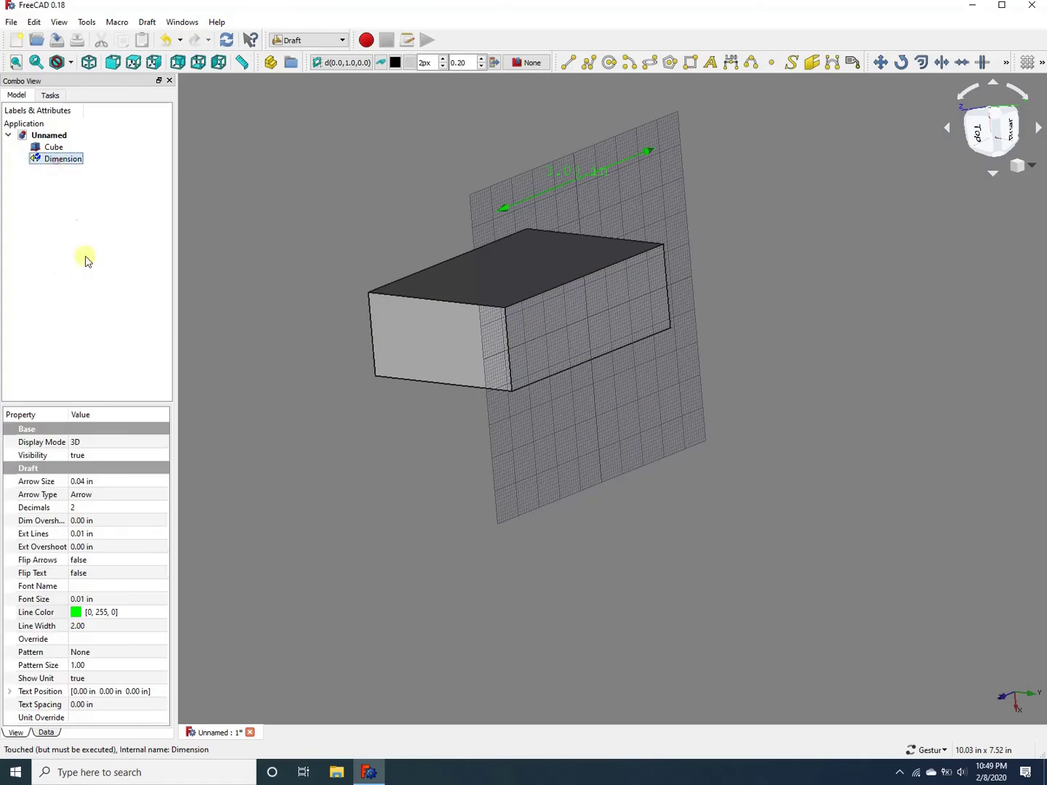
click(82, 483)
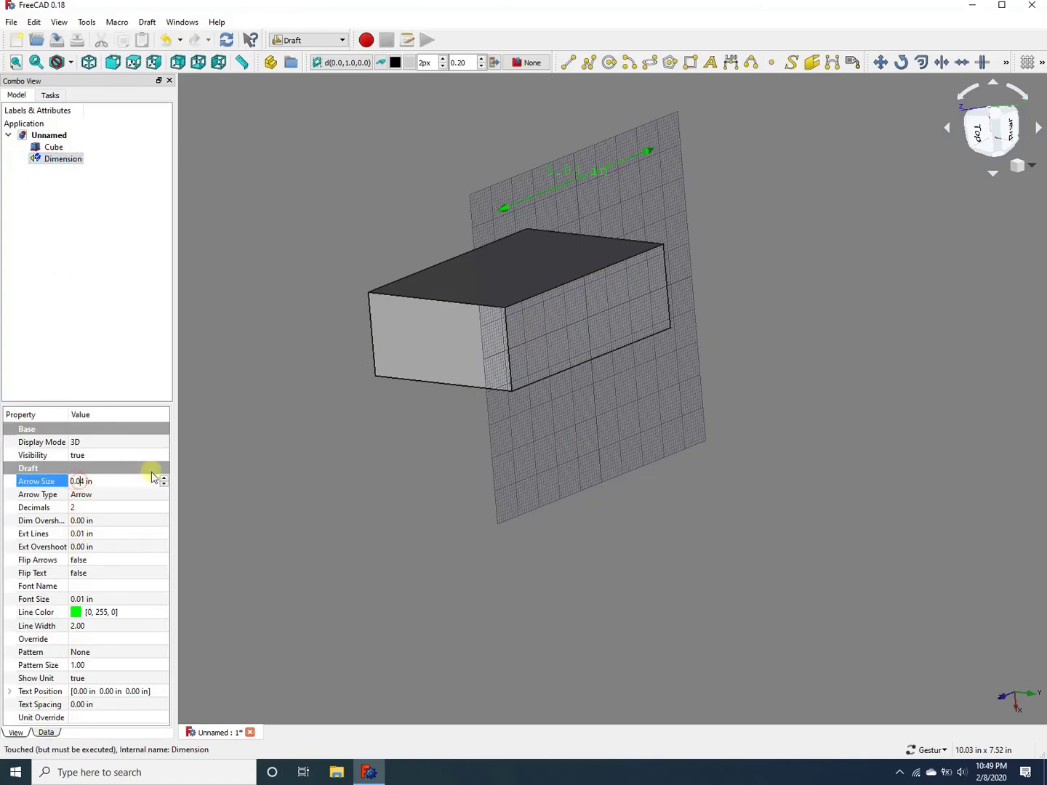
click(165, 479)
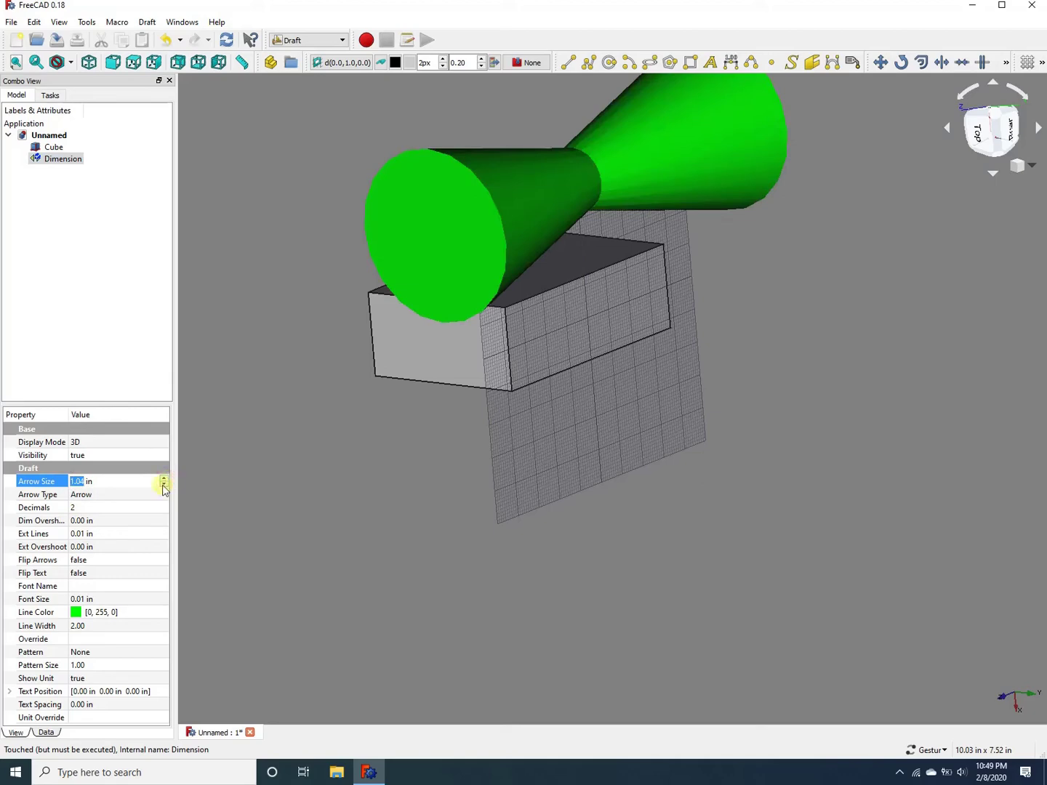
click(164, 488)
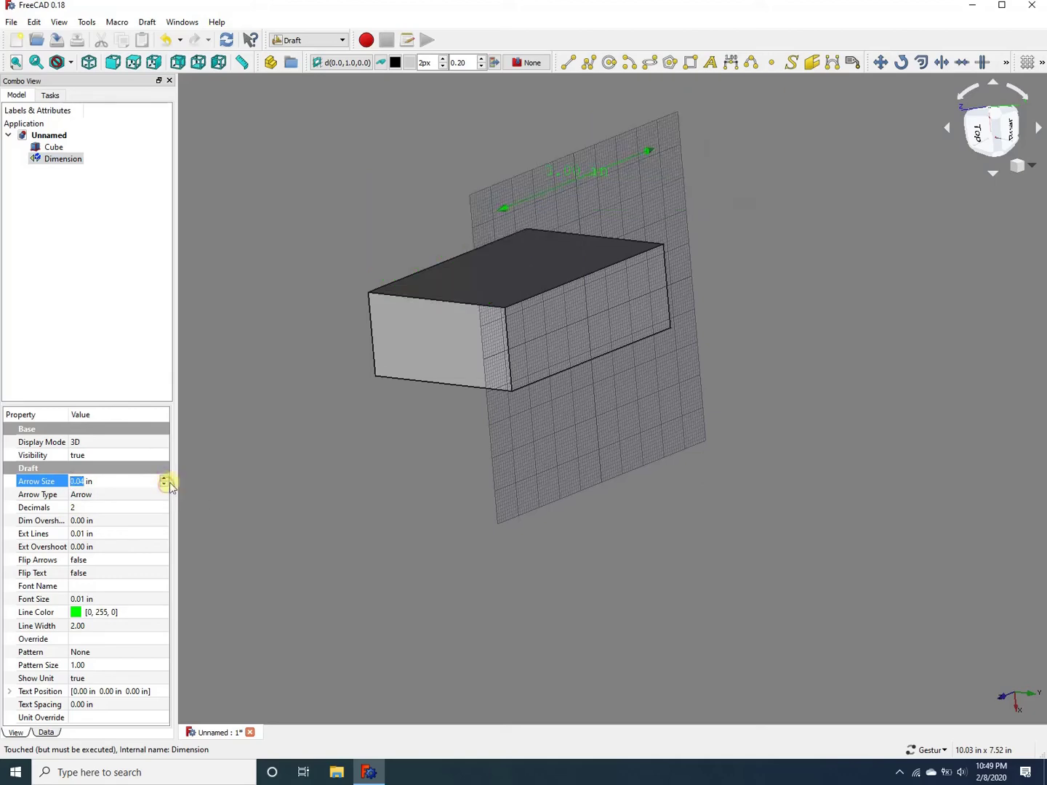
click(92, 534)
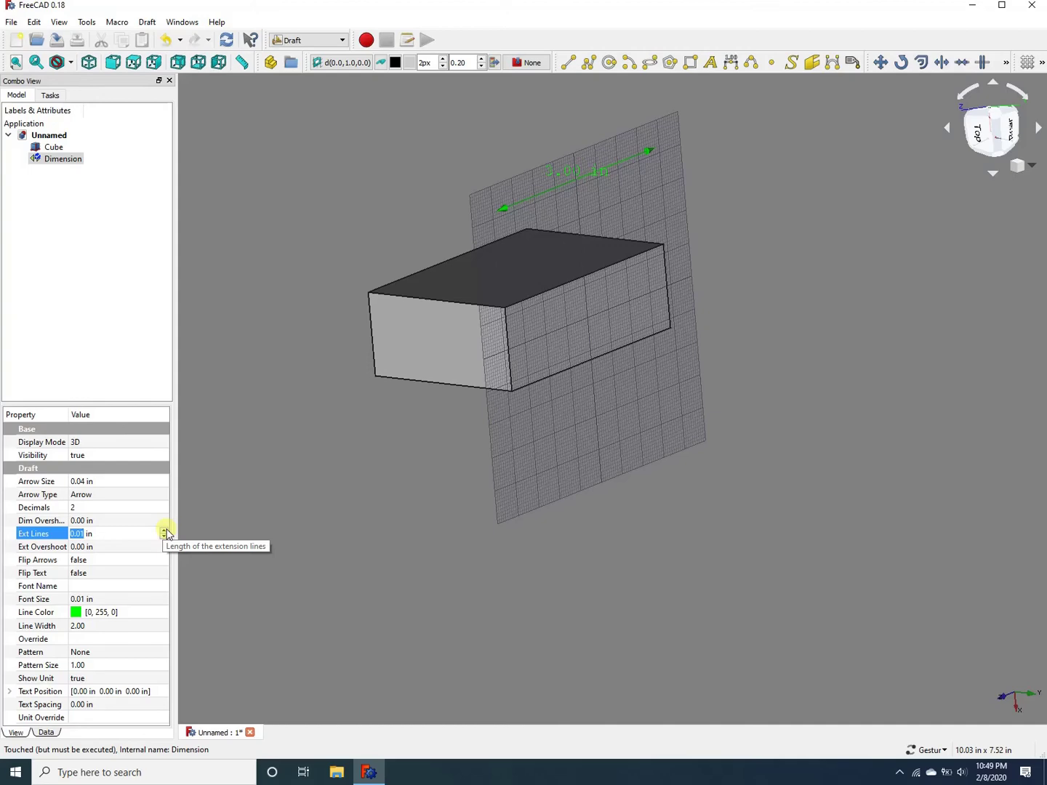
click(167, 533)
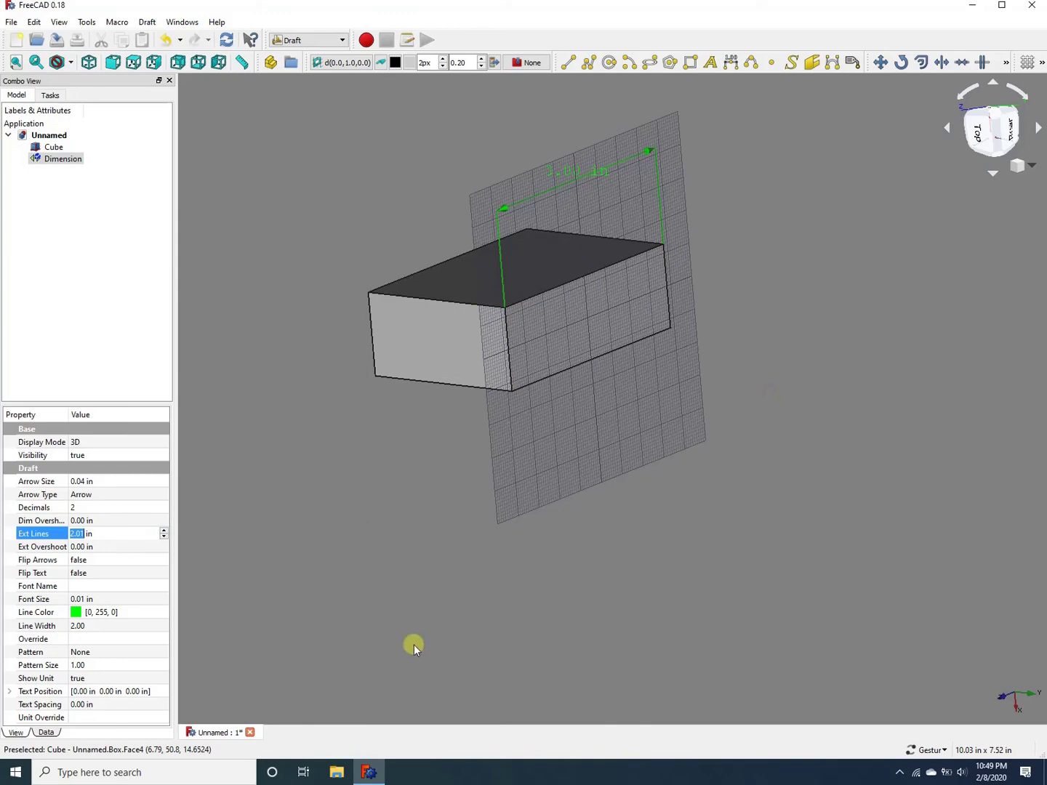
click(383, 605)
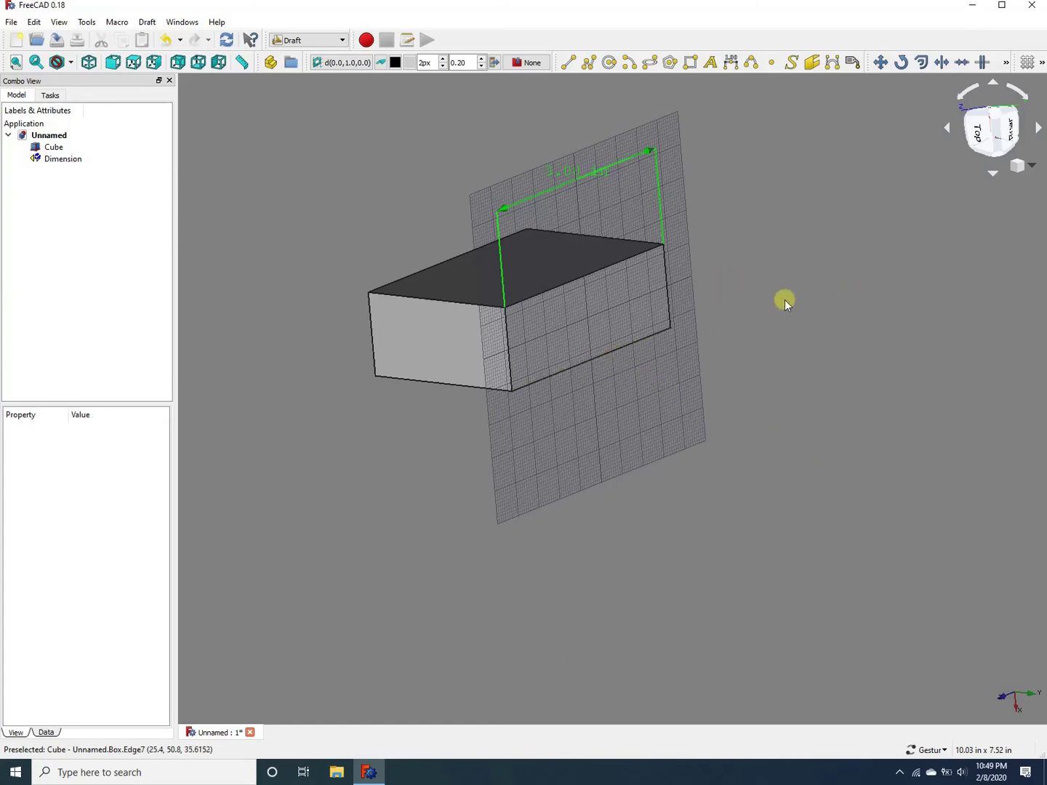
- Dimension the box's right vertical edge as Dimension001, reading 1.00 in beside the box
click(666, 277)
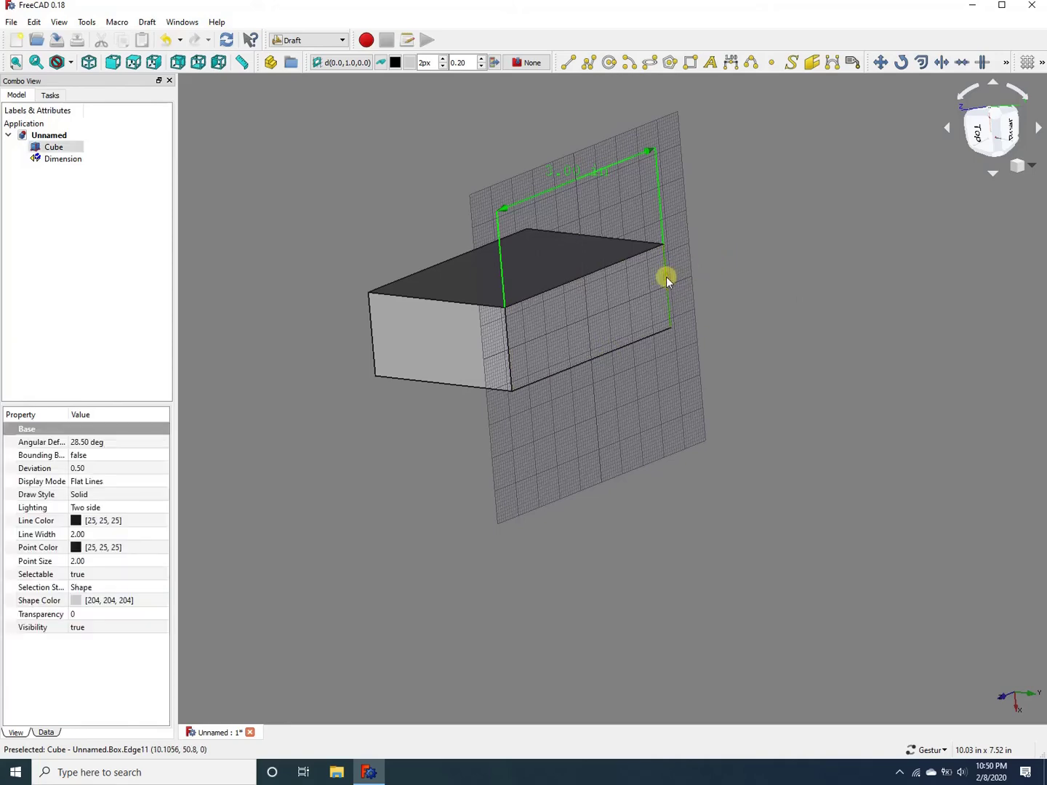
click(732, 66)
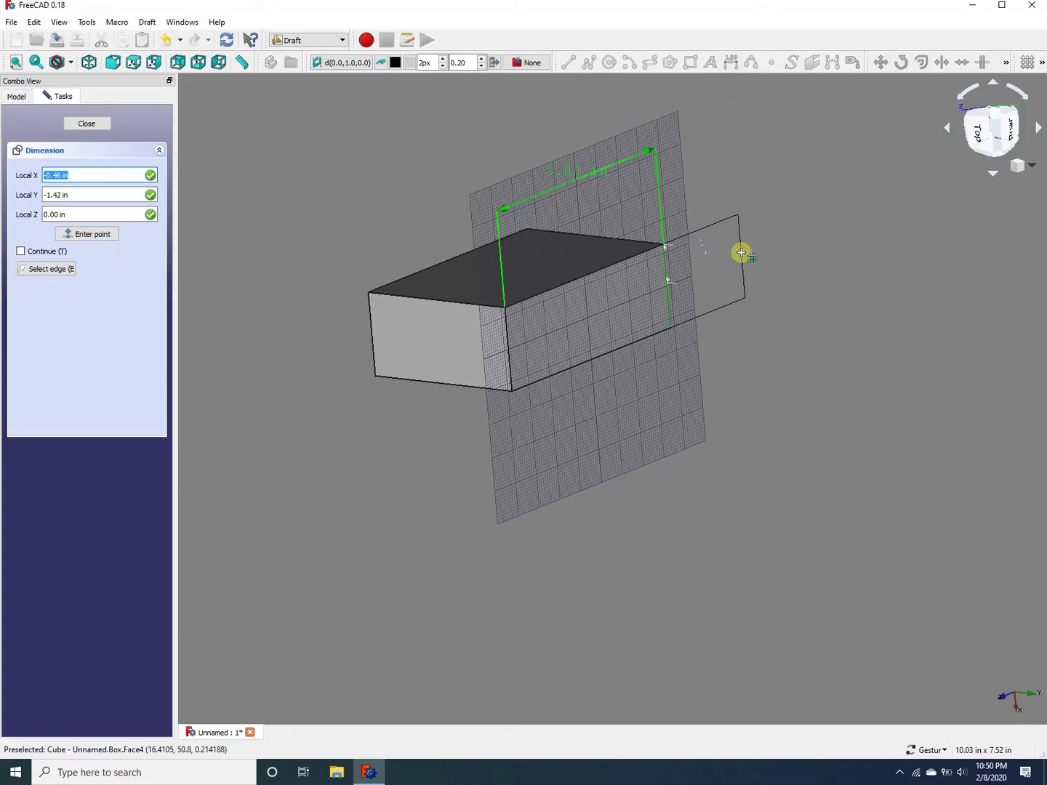
click(742, 252)
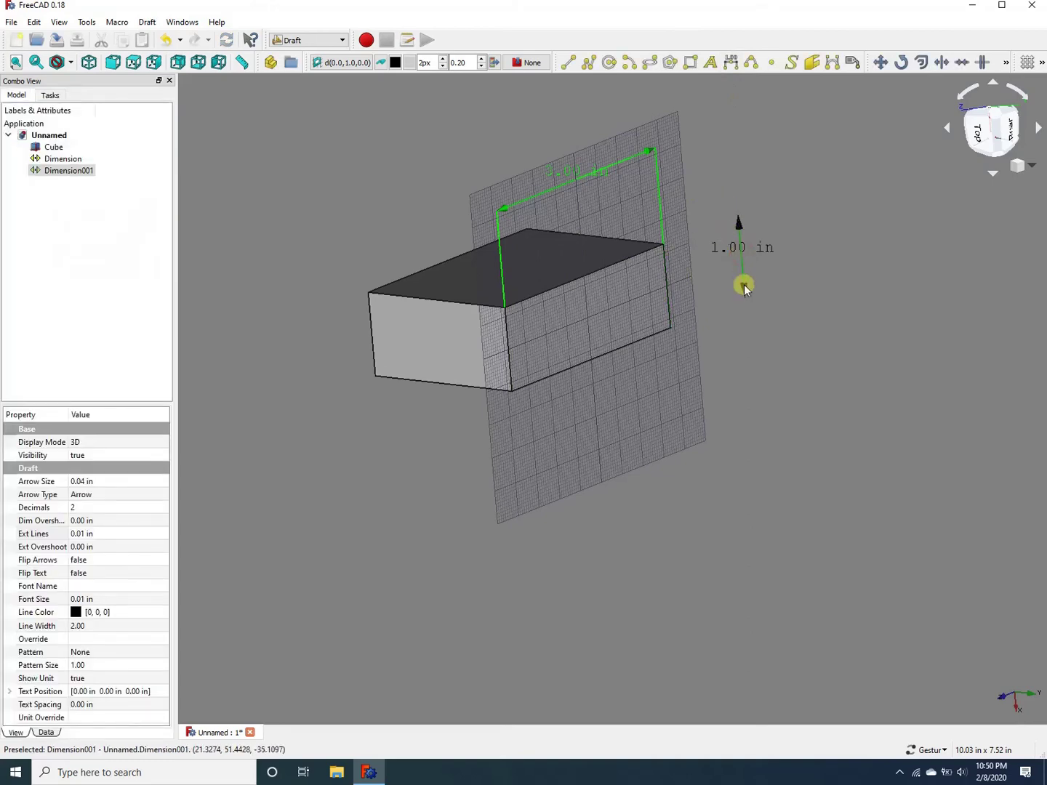
click(865, 428)
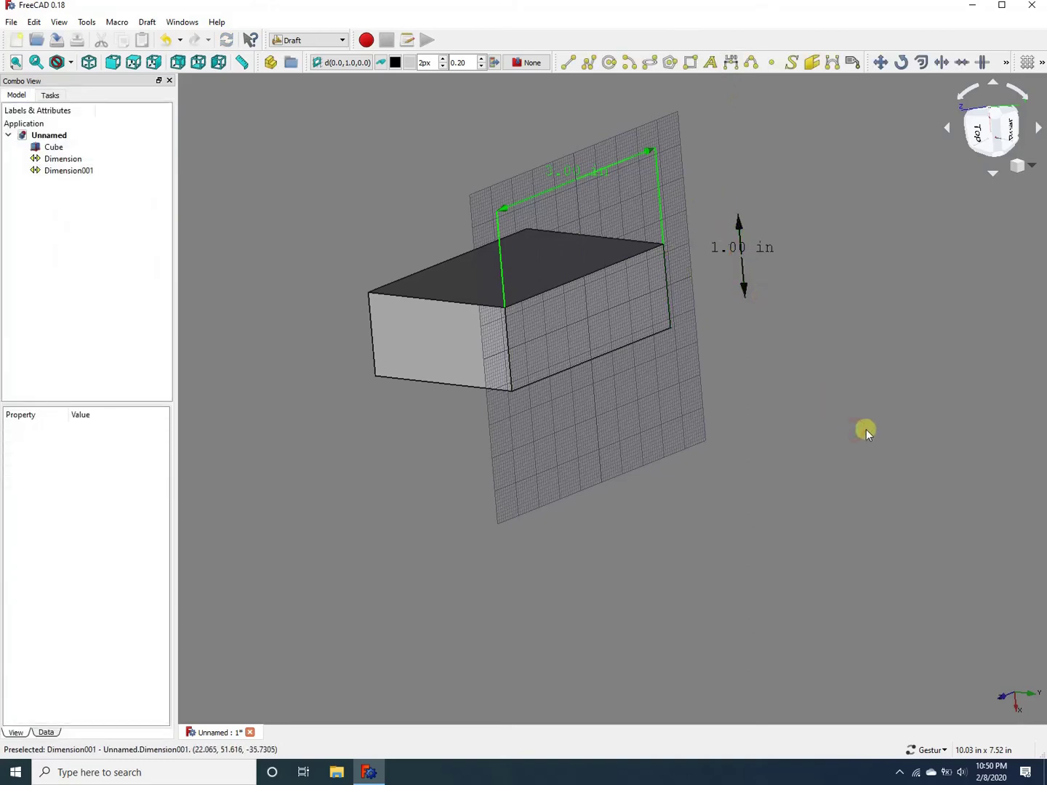
mouse_move(330, 234)
mouse_down()
mouse_move(396, 229)
mouse_move(374, 264)
mouse_up()
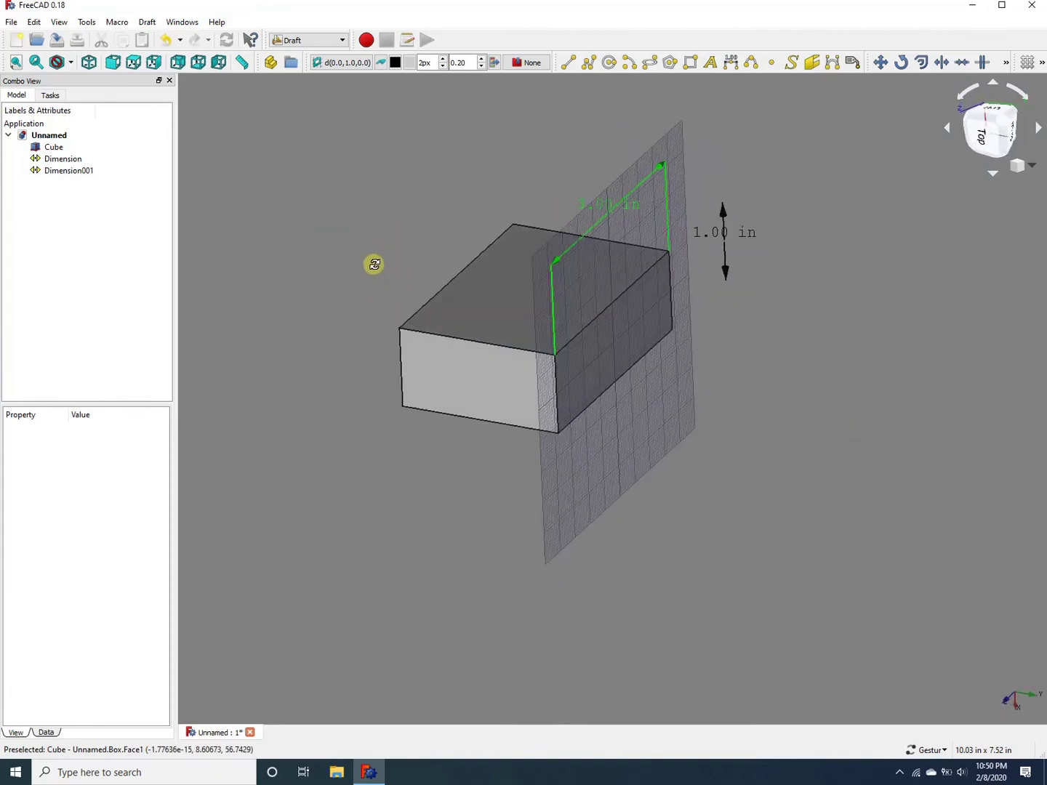
mouse_move(420, 224)
mouse_down()
mouse_move(468, 216)
mouse_move(502, 264)
mouse_move(434, 206)
mouse_up()
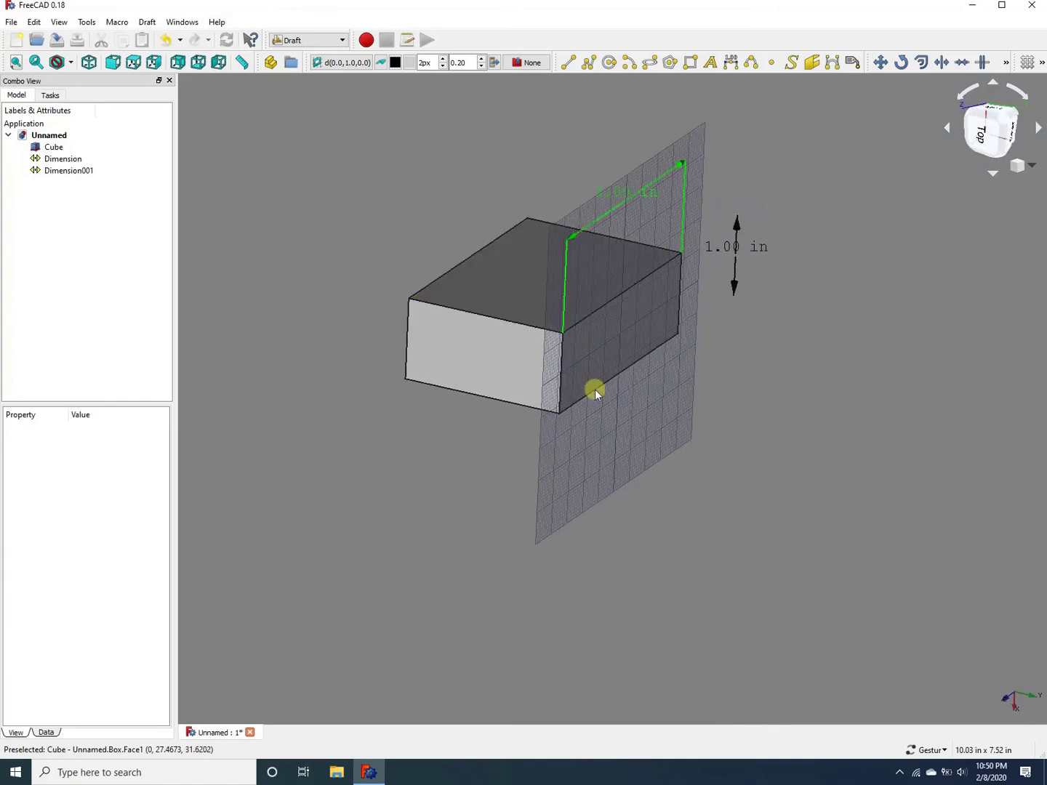
- Set the working plane to the box's top face, then select its front top edge
click(518, 290)
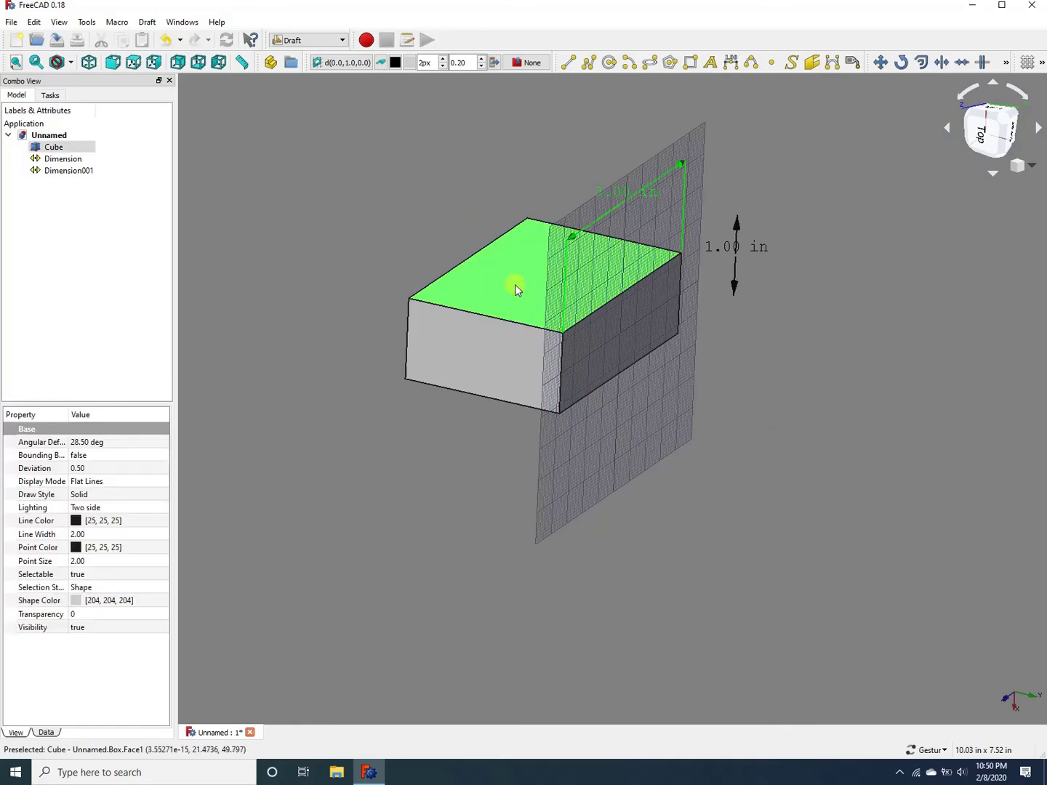
click(343, 70)
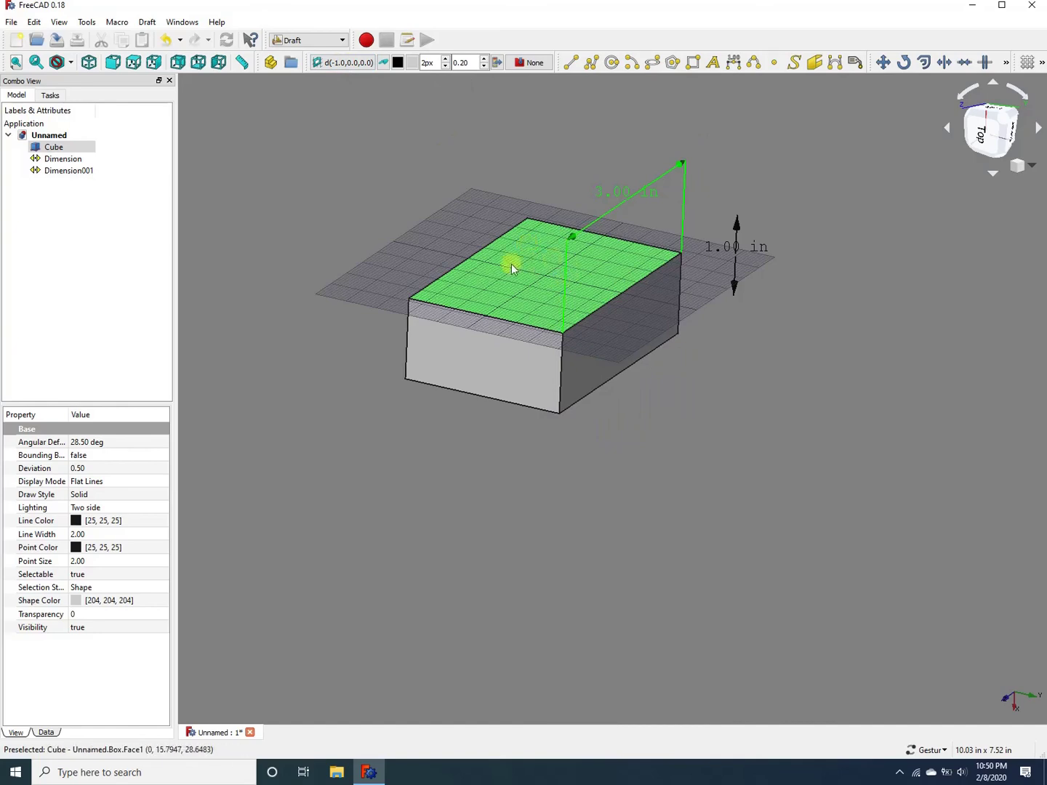
click(483, 315)
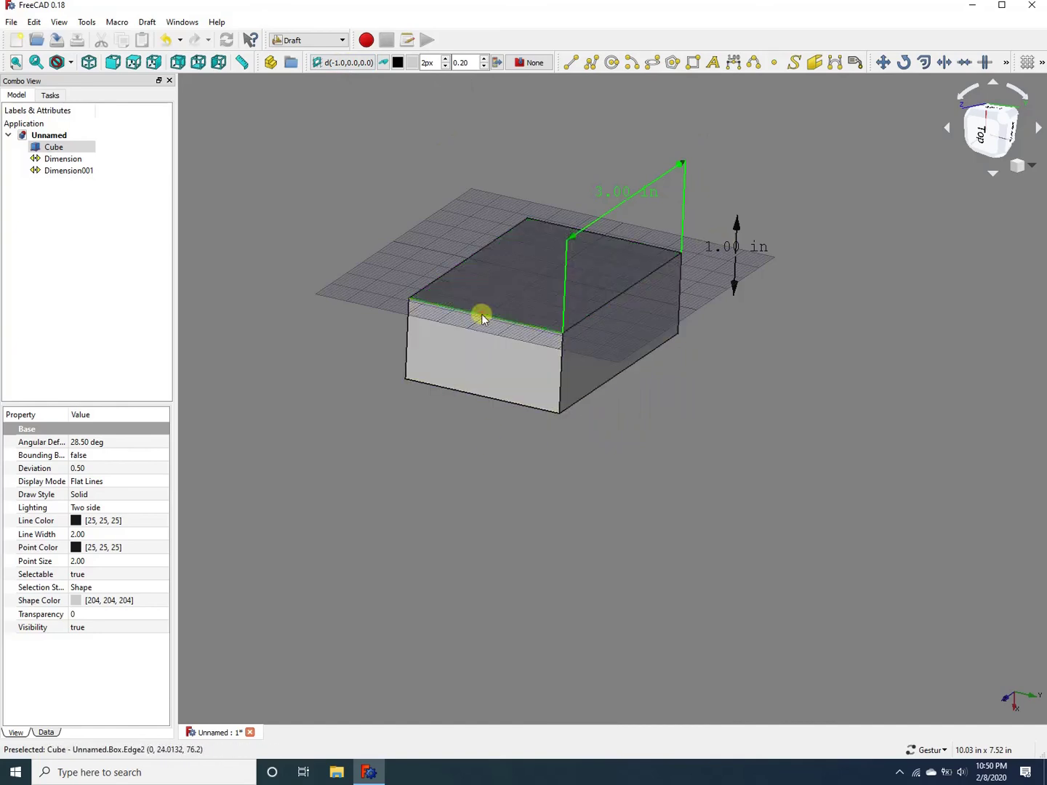
- Place a 2.00 in Draft dimension for the front top edge in front of the box
click(734, 62)
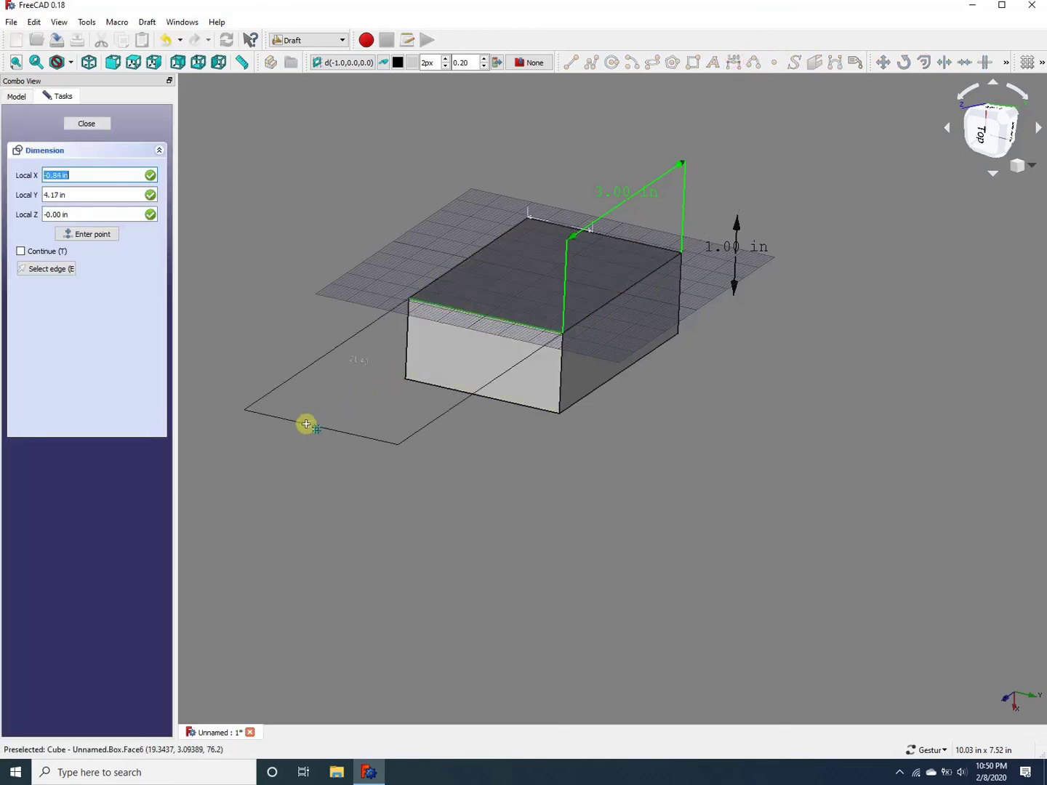
click(302, 426)
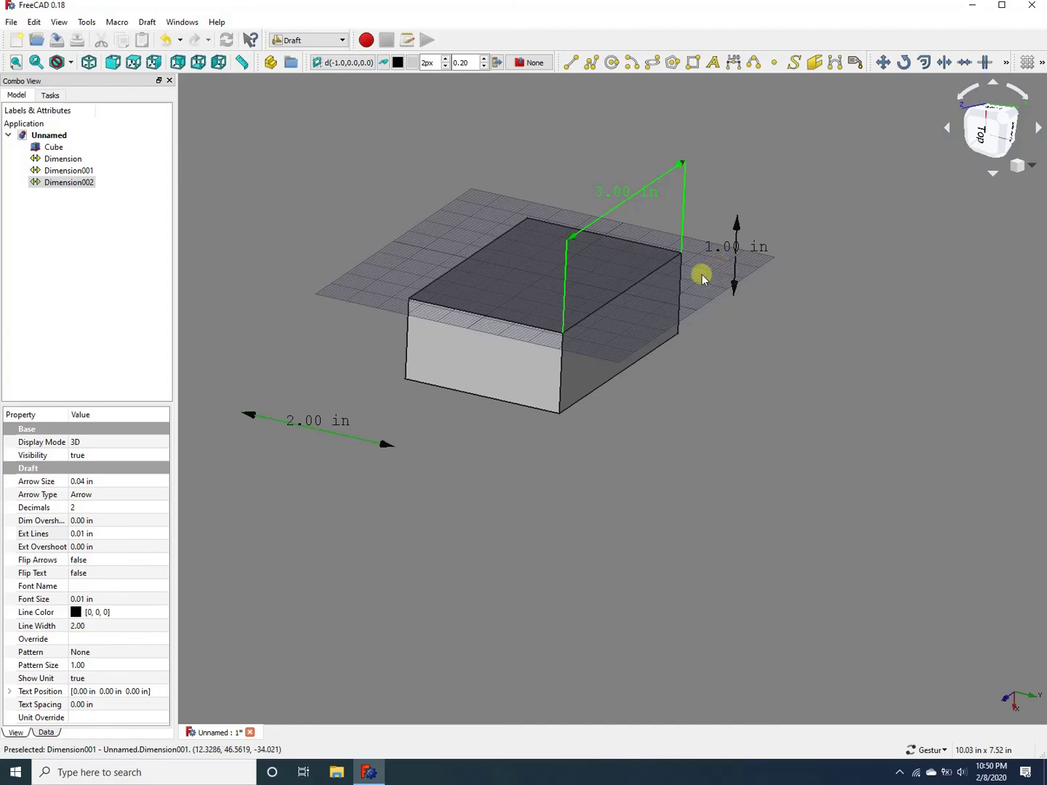
- Turn off the Draft grid and orbit the view to inspect the three dimensions
click(1028, 63)
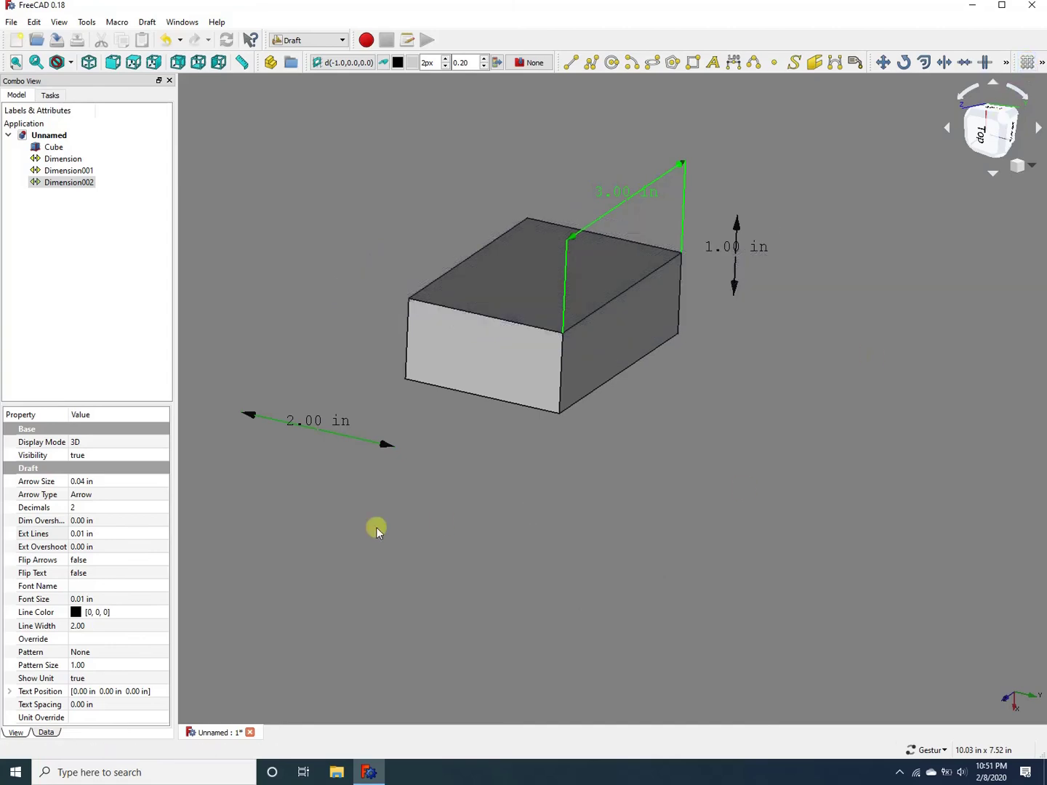
drag(374, 525, 533, 543)
mouse_move(498, 388)
mouse_down()
mouse_move(514, 222)
mouse_move(548, 222)
mouse_move(496, 213)
mouse_move(770, 299)
mouse_up()
scroll(829, 254, down, 2)
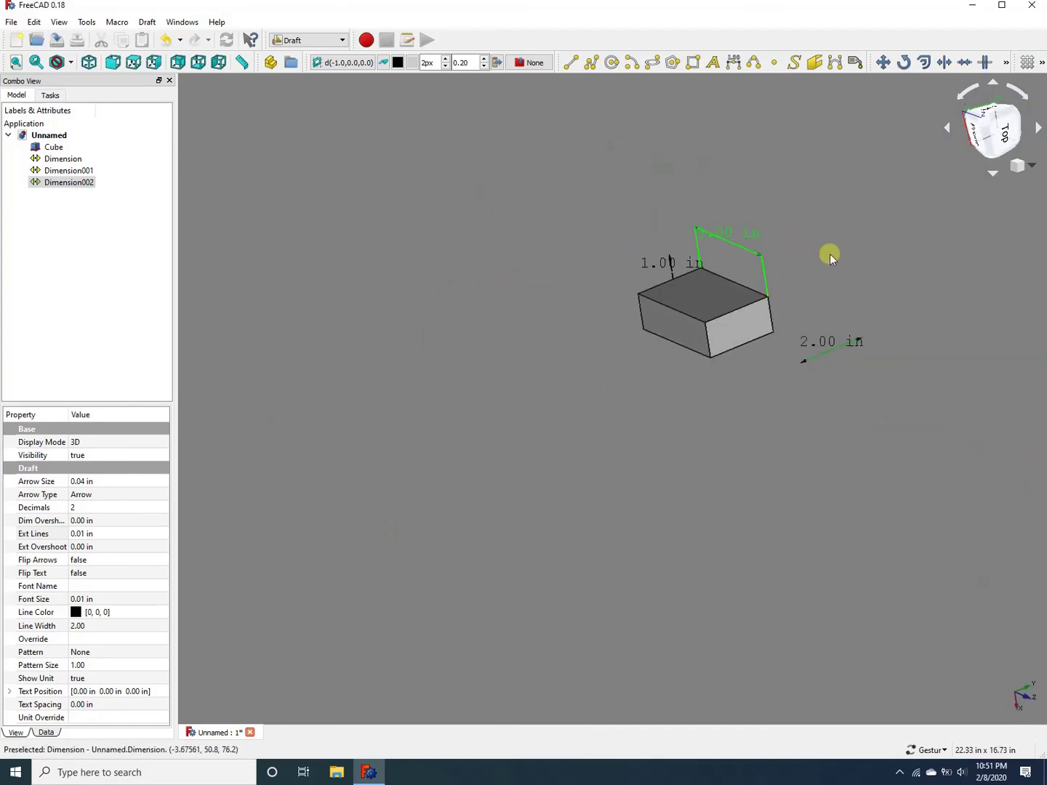
right_drag(882, 255, 672, 341)
mouse_move(418, 517)
mouse_down()
mouse_move(480, 519)
mouse_move(510, 367)
mouse_move(556, 251)
mouse_move(605, 229)
mouse_up()
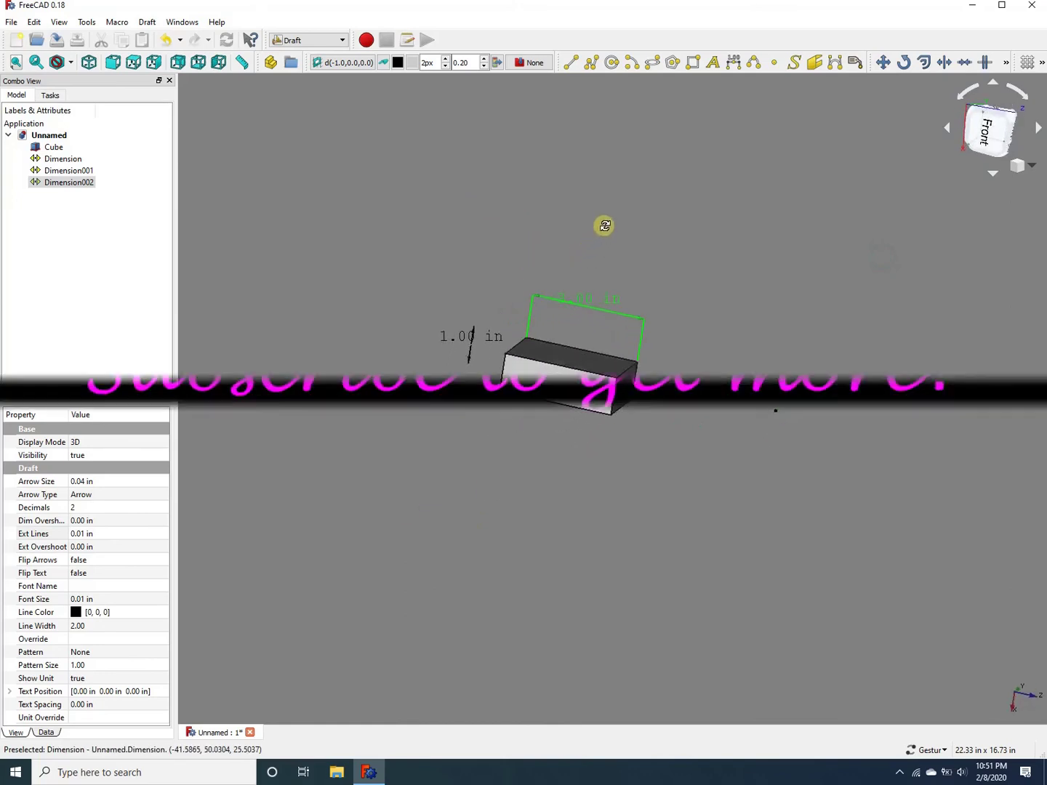